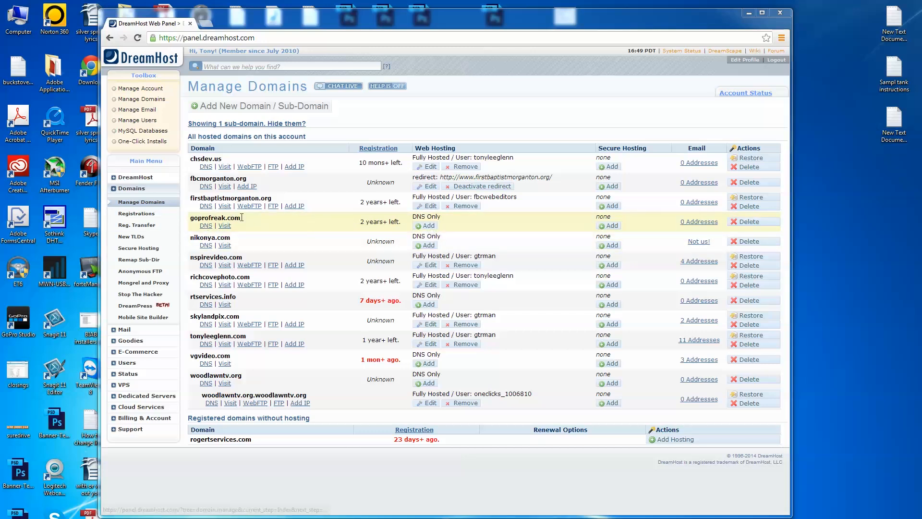
- Set up full hosting for goprofreak.com, leaving the www URL handling alone and running the domain under the owner's existing user on morgan
left_click(429, 226)
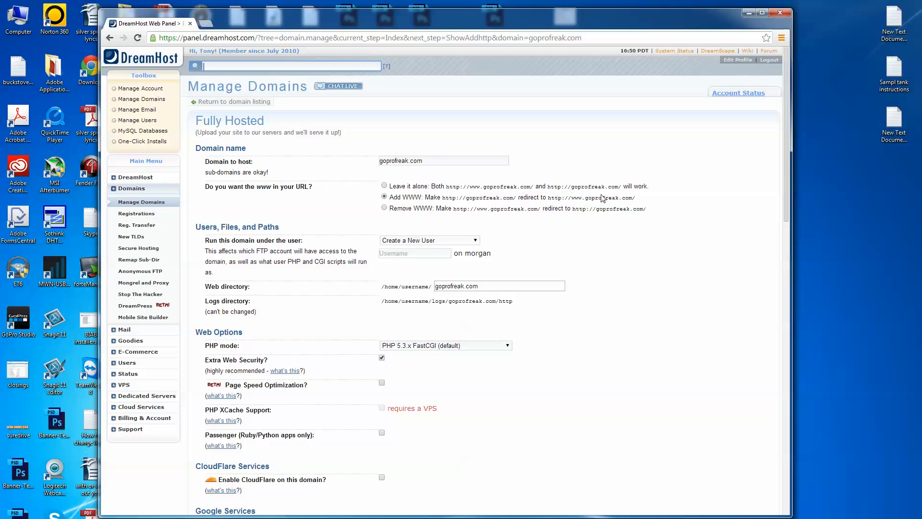
left_click(385, 187)
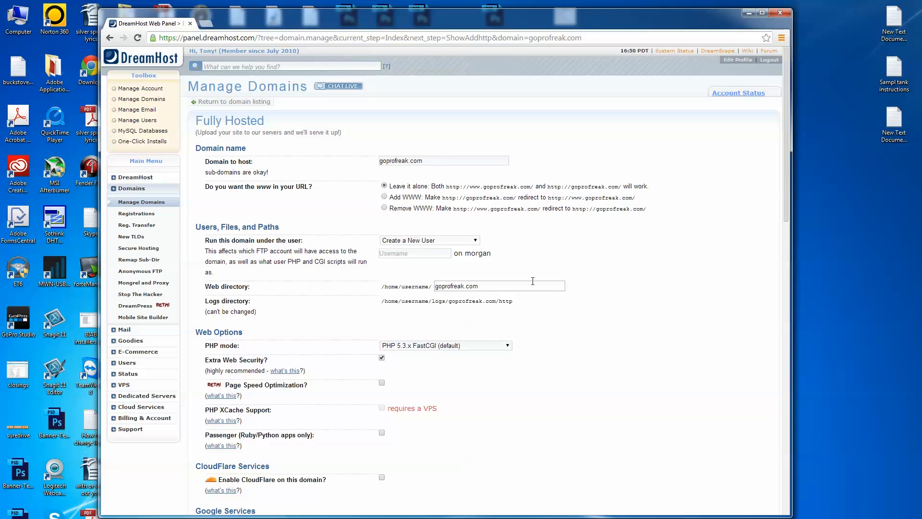
left_click(475, 242)
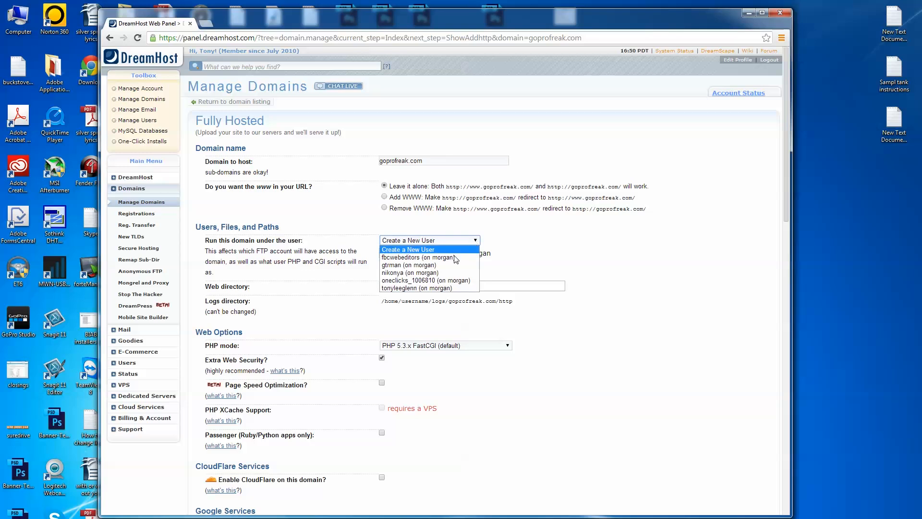
left_click(442, 288)
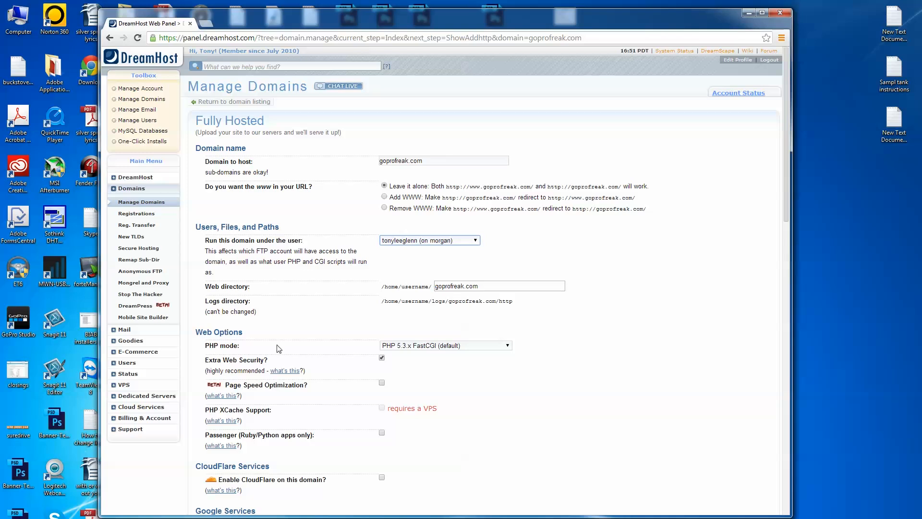
- Keep the default PHP 5.3.x FastCGI mode, complete the CAPTCHA and submit the domain for full hosting
left_click(507, 346)
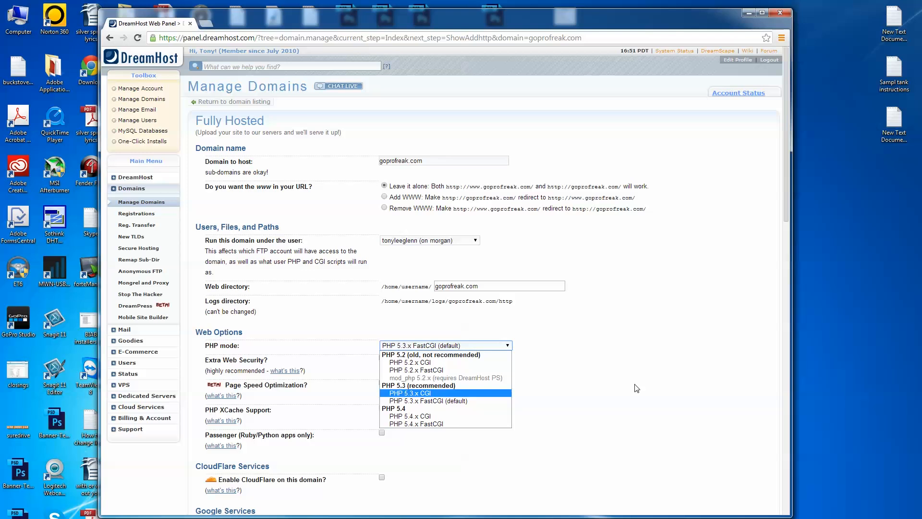
left_click(681, 375)
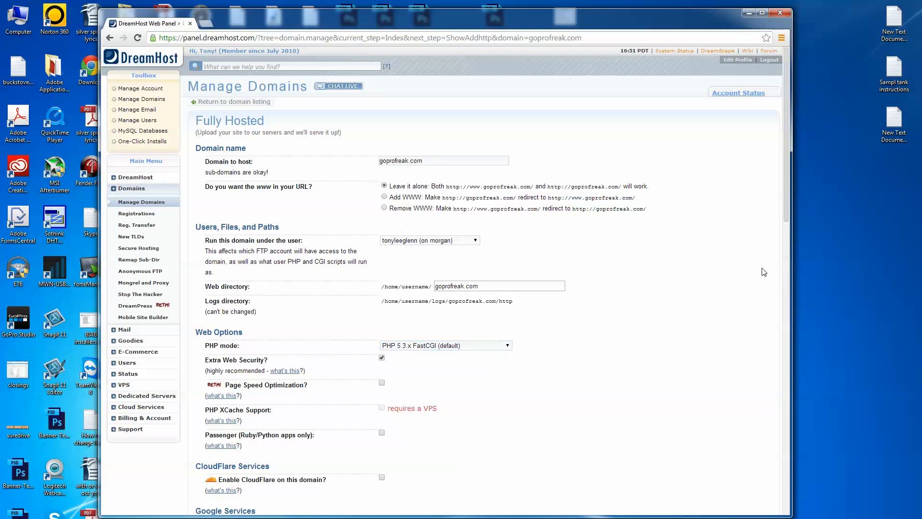
left_click_drag(787, 217, 744, 349)
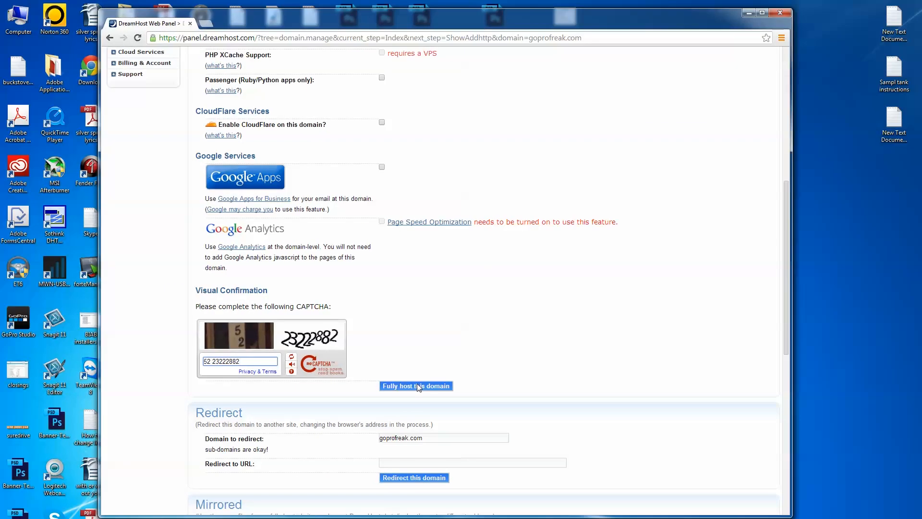
left_click(420, 386)
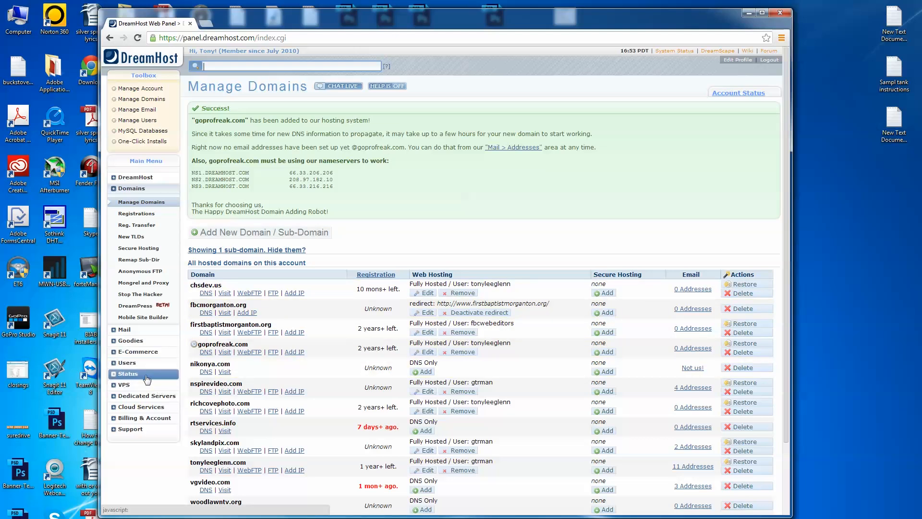
left_click(130, 342)
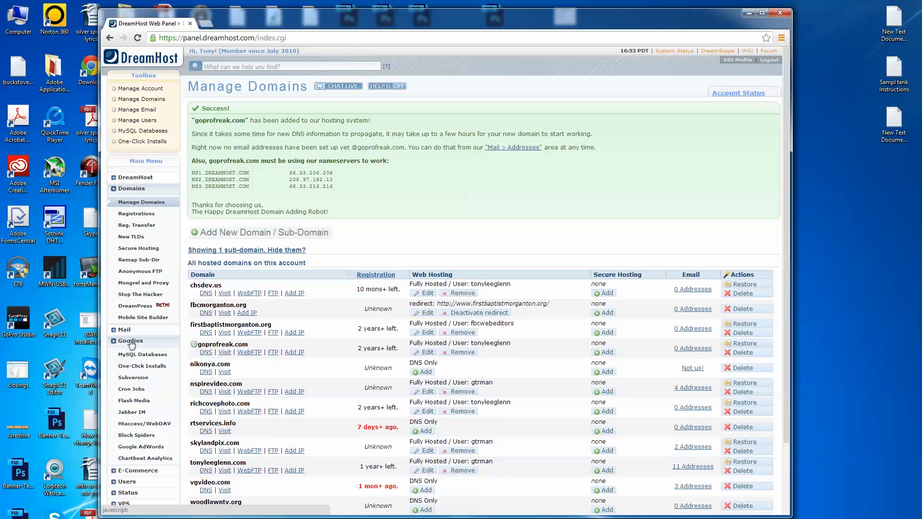
left_click(150, 368)
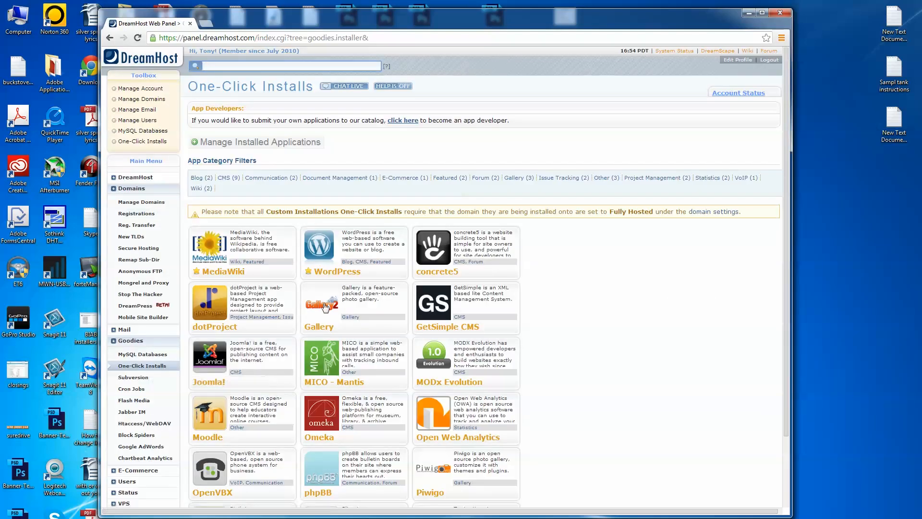
left_click(321, 248)
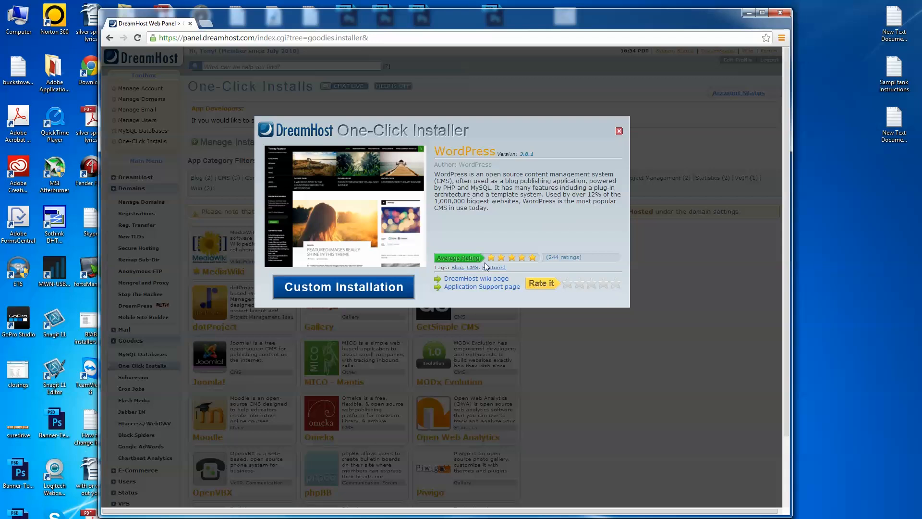
left_click(353, 290)
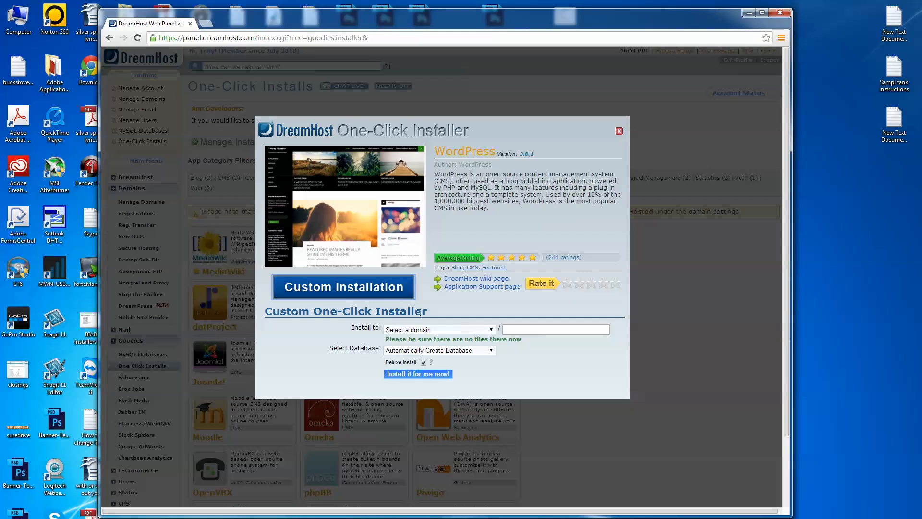
left_click(490, 331)
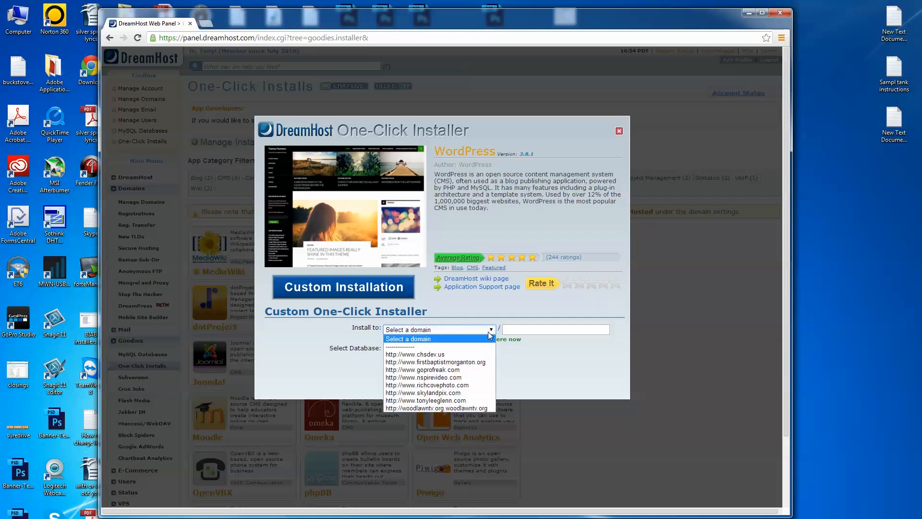
left_click(457, 369)
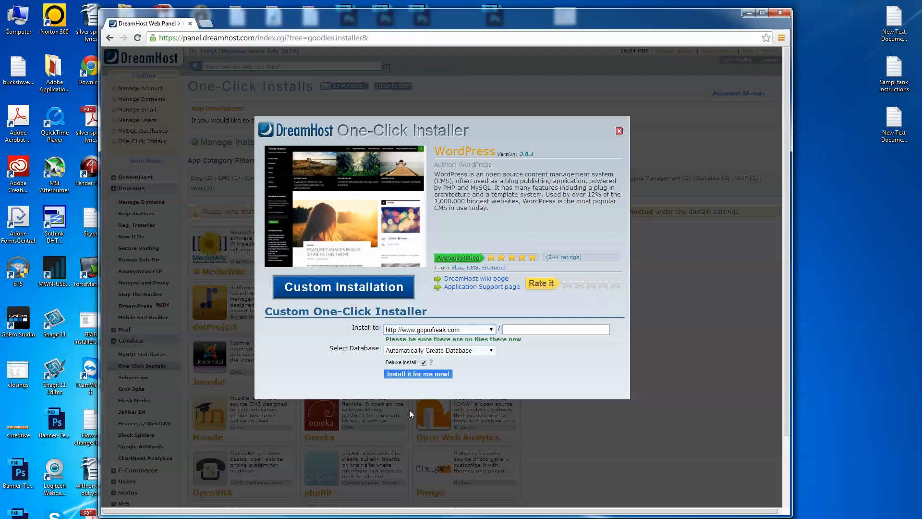
left_click(413, 374)
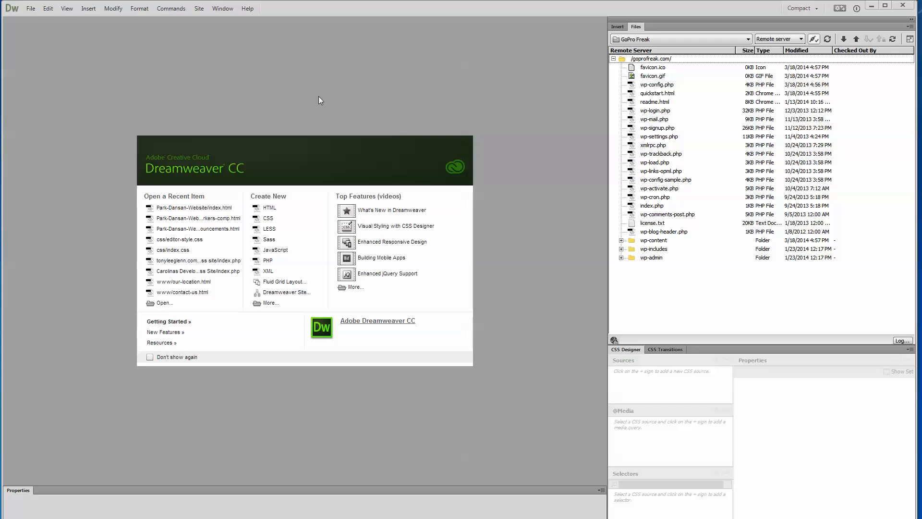
- Switch to Dreamweaver and examine the GoPro Freak site's local folder and FTP server settings, closing the setup without saving changes
left_click(200, 10)
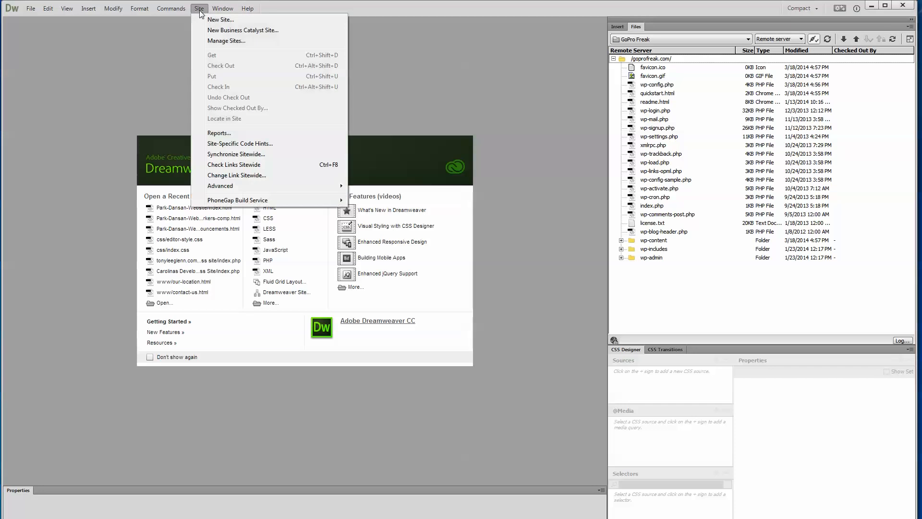
left_click(227, 42)
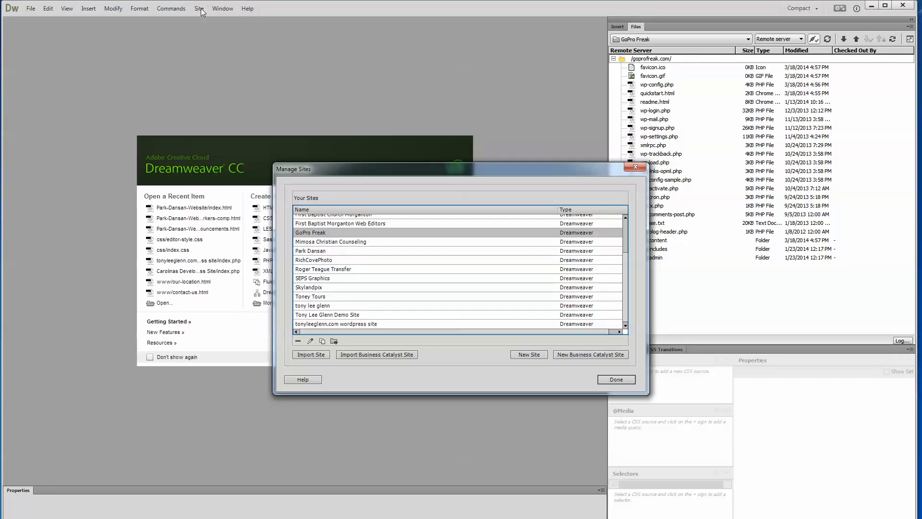
double_click(308, 235)
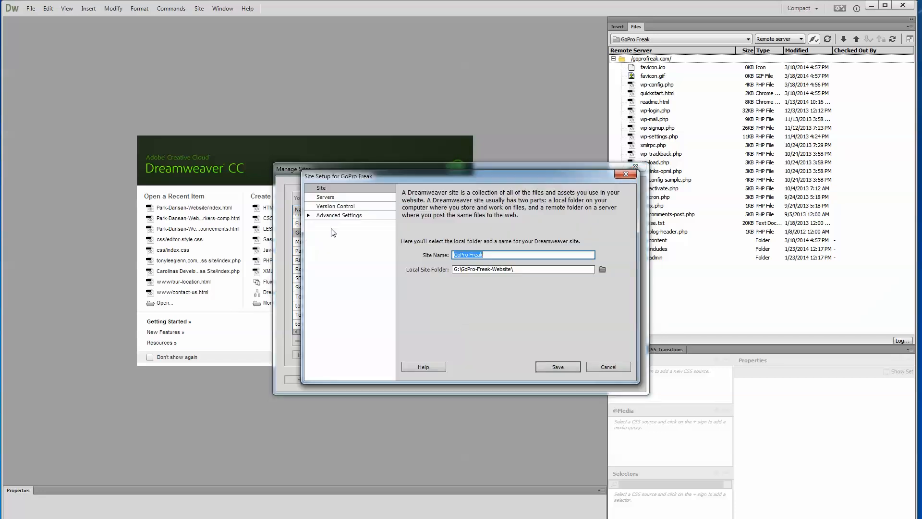
left_click_drag(481, 181, 280, 215)
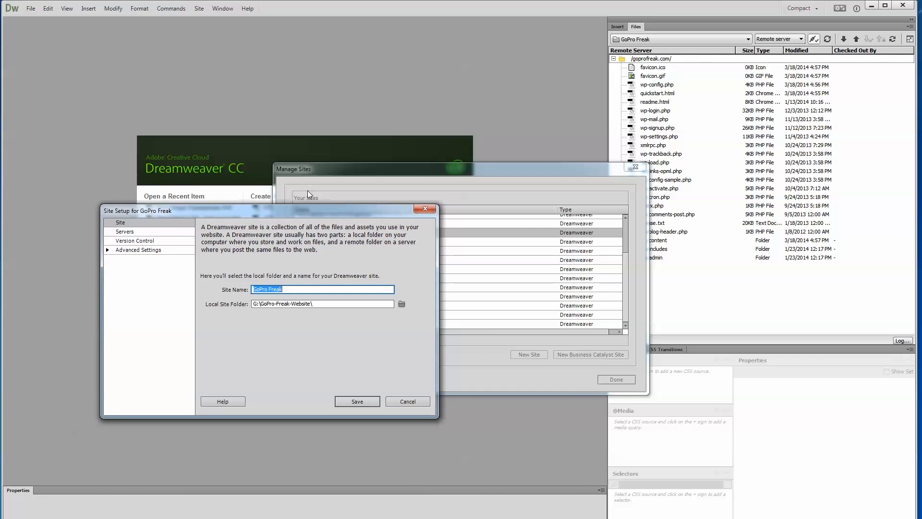
left_click_drag(368, 215, 502, 117)
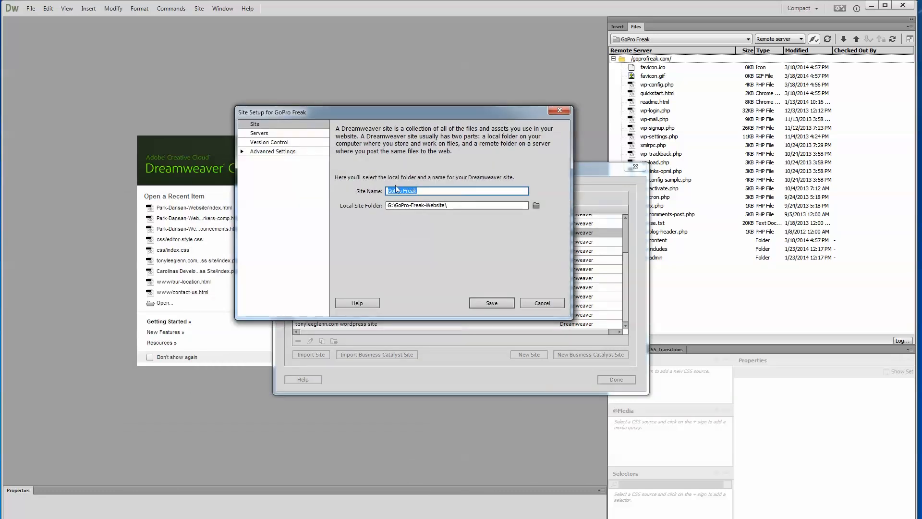
left_click(260, 133)
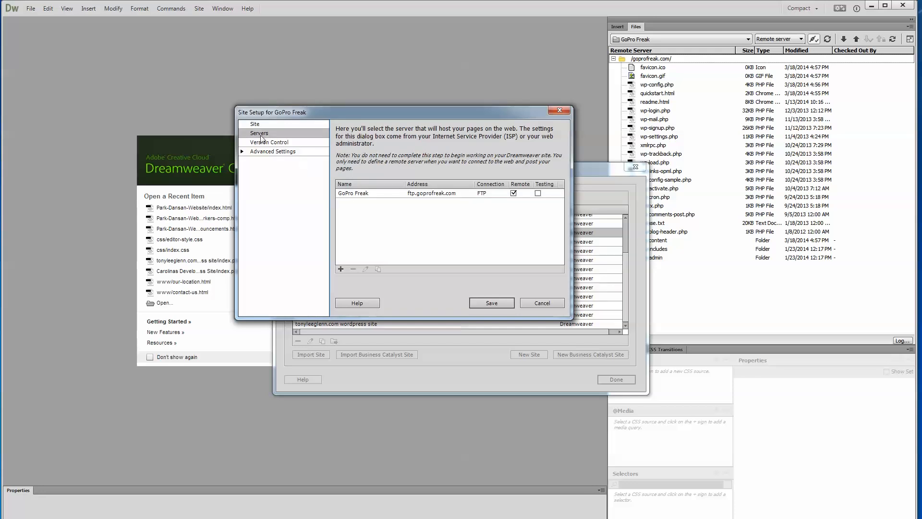
double_click(360, 194)
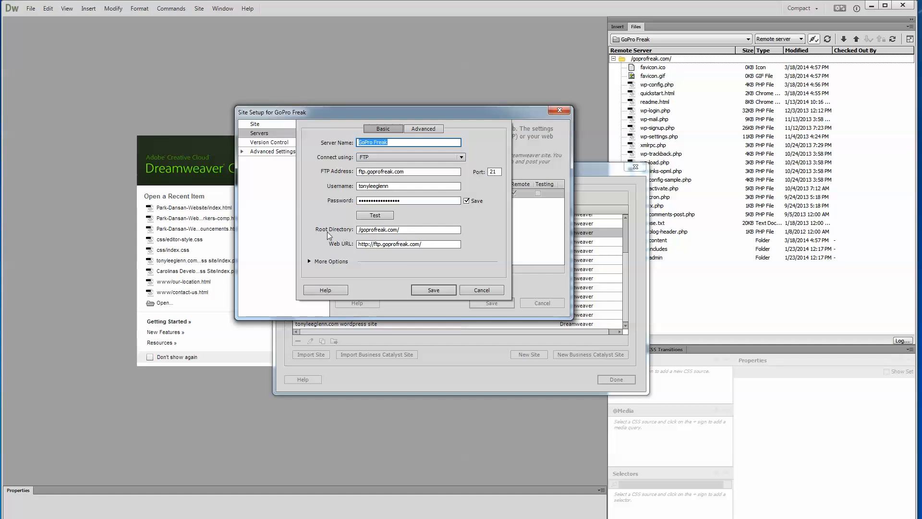
left_click(481, 290)
left_click(539, 303)
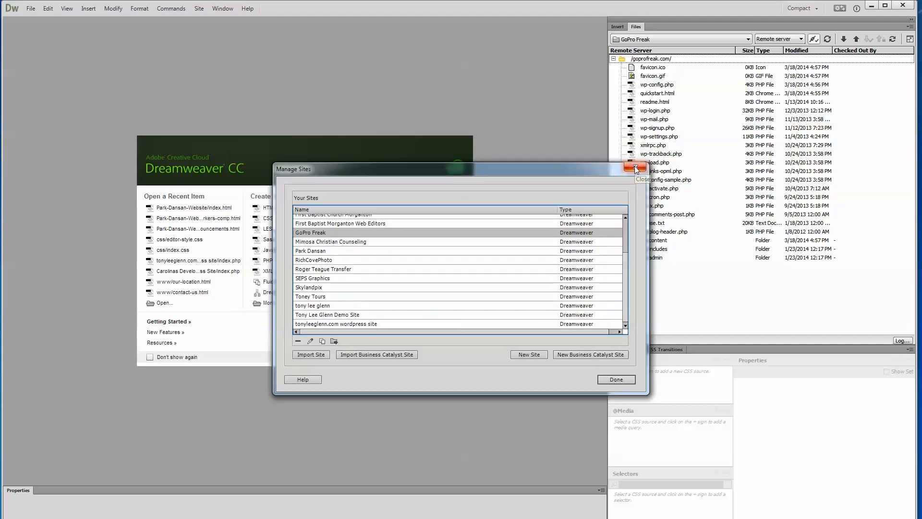
left_click(622, 381)
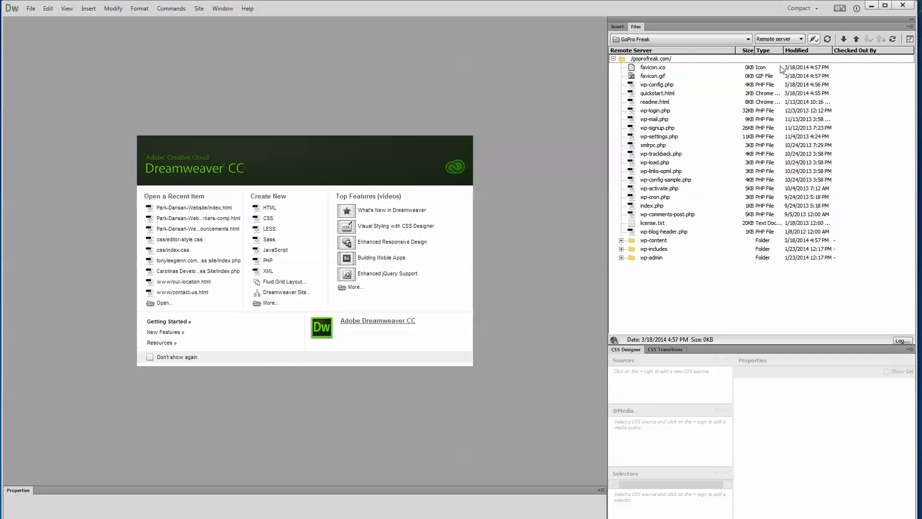
- Compare the GoPro Freak site's local files with the files on its remote server
left_click(790, 39)
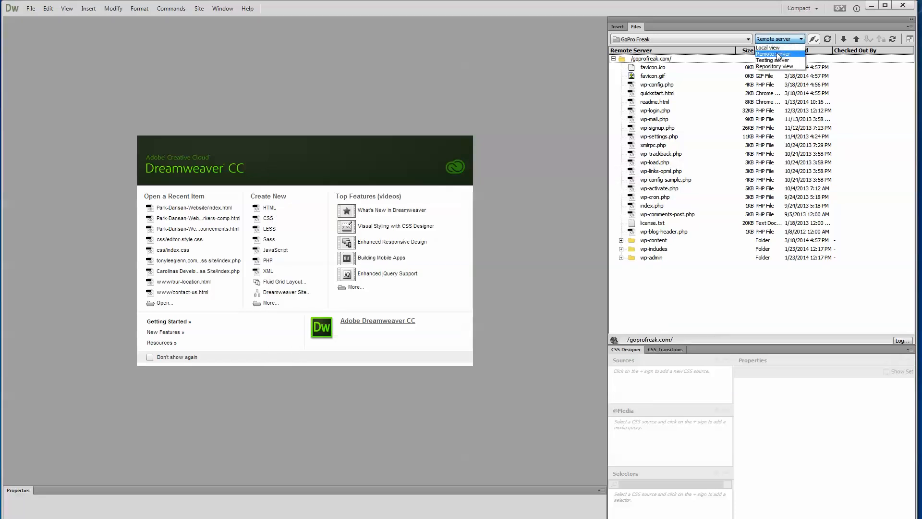
left_click(770, 48)
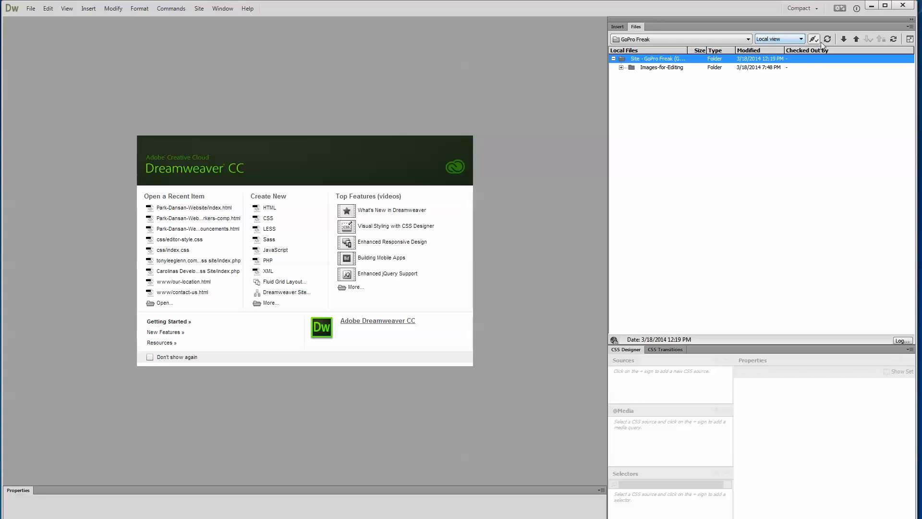
left_click(800, 39)
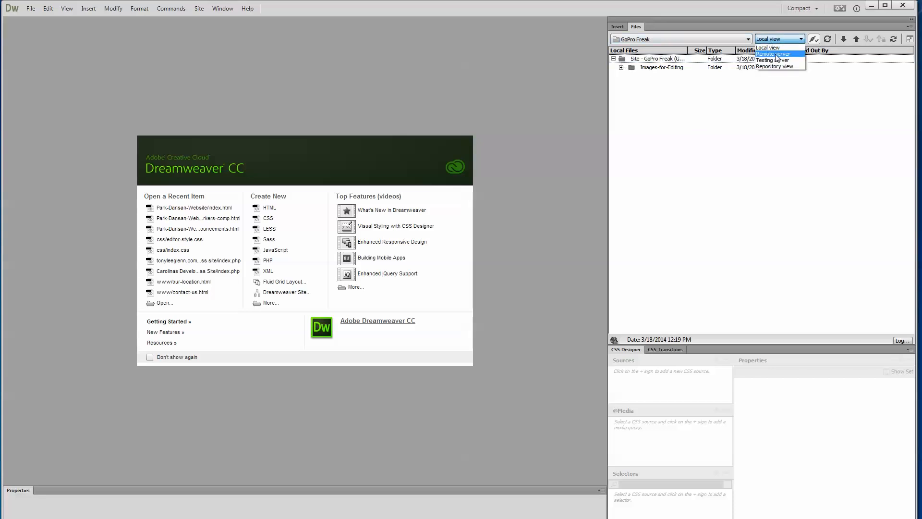
left_click(775, 55)
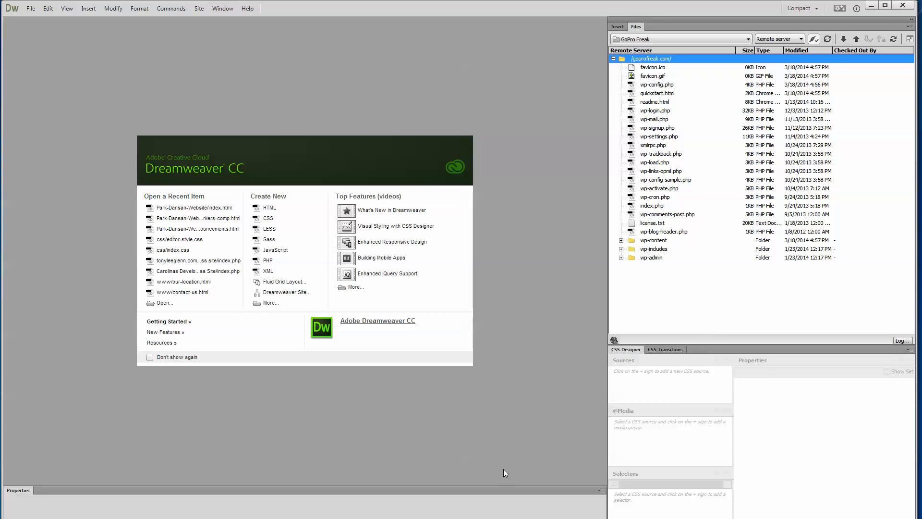
key("alt+Tab")
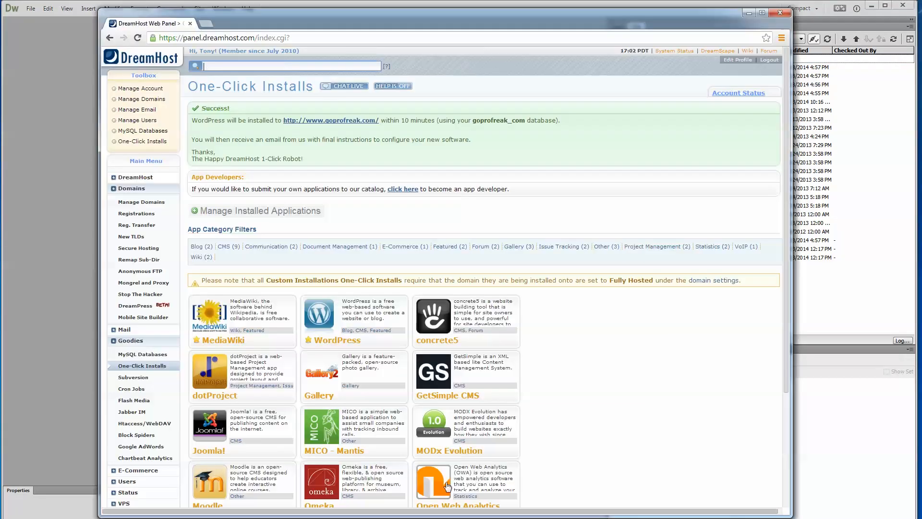
left_click(204, 24)
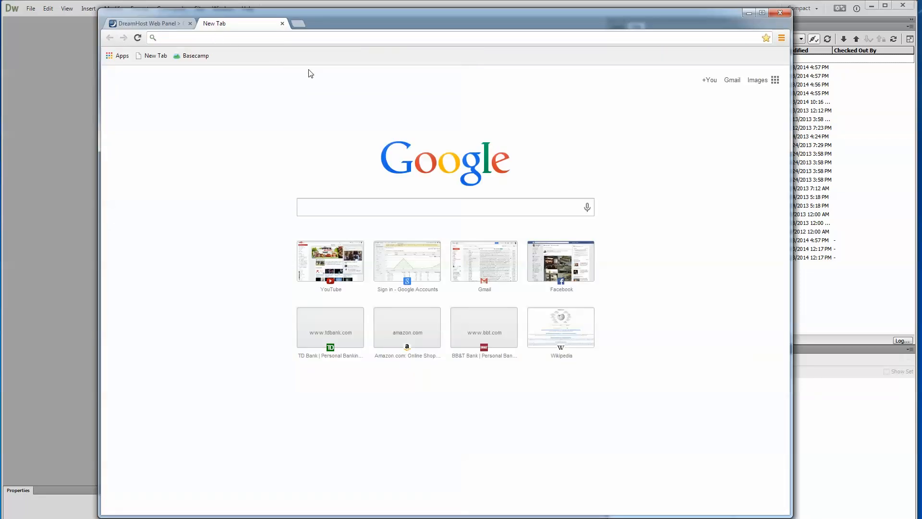
type("www.go")
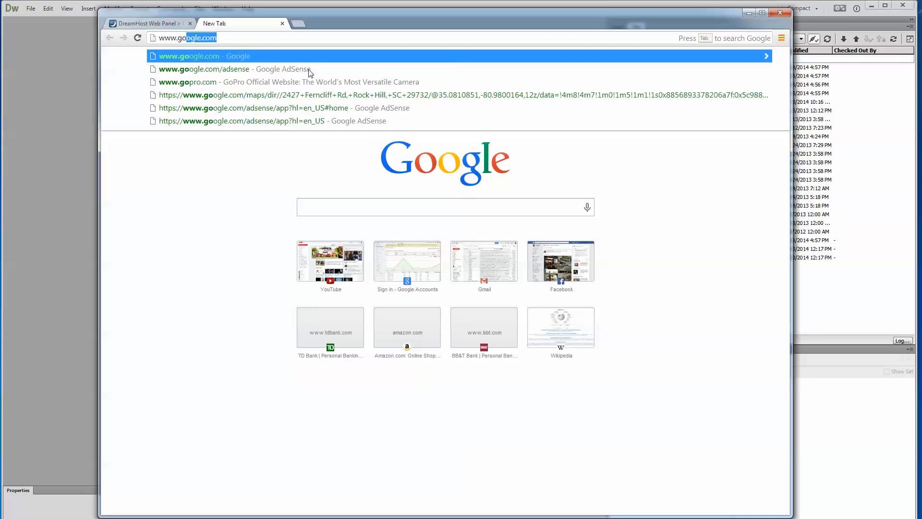
type("pro")
type("freak.com")
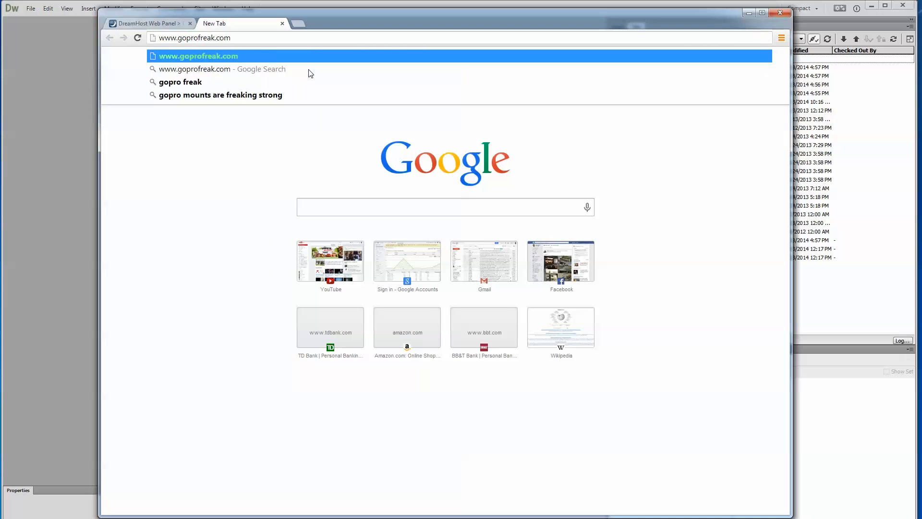
key("Return")
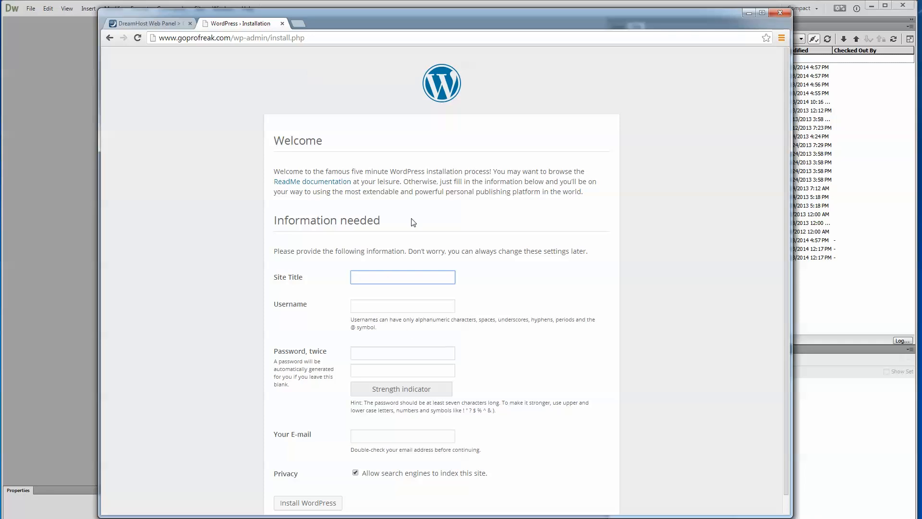
- Enter GoPro Freak as the site title and fill in the username and the account password twice
left_click(379, 276)
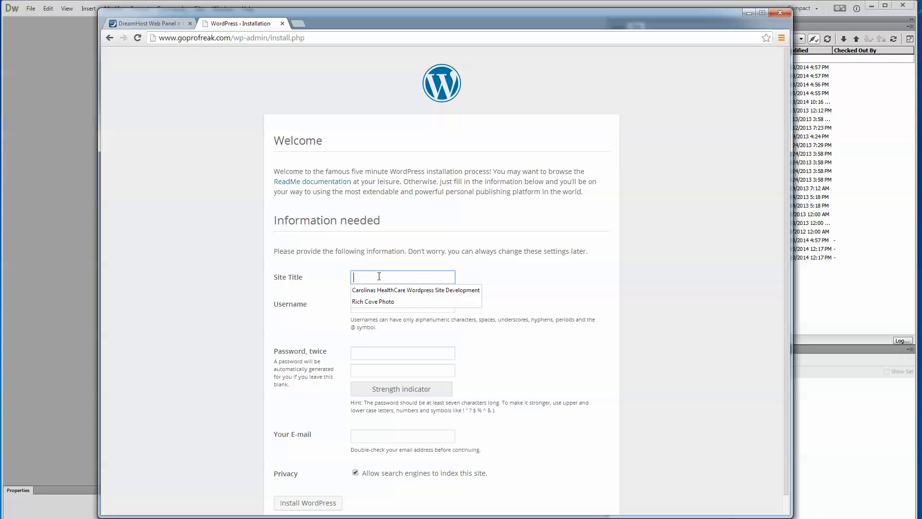
type("GoPro Freak")
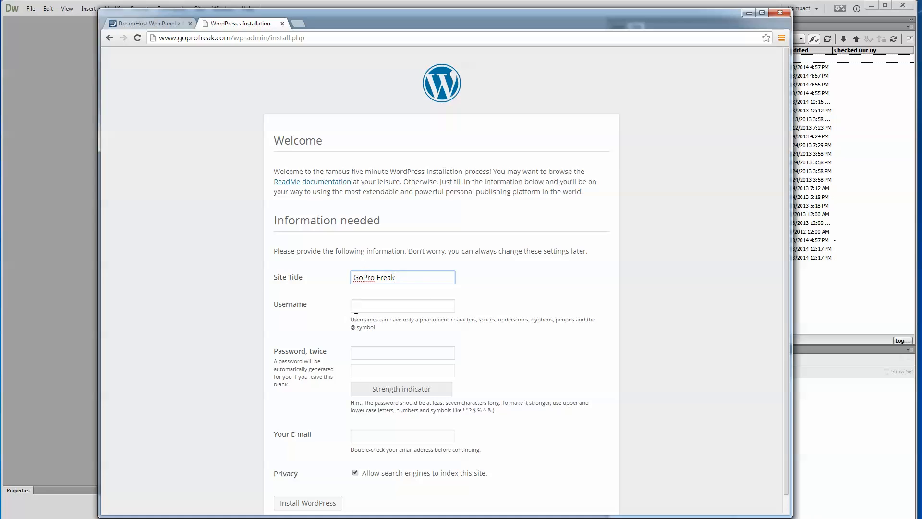
left_click(377, 308)
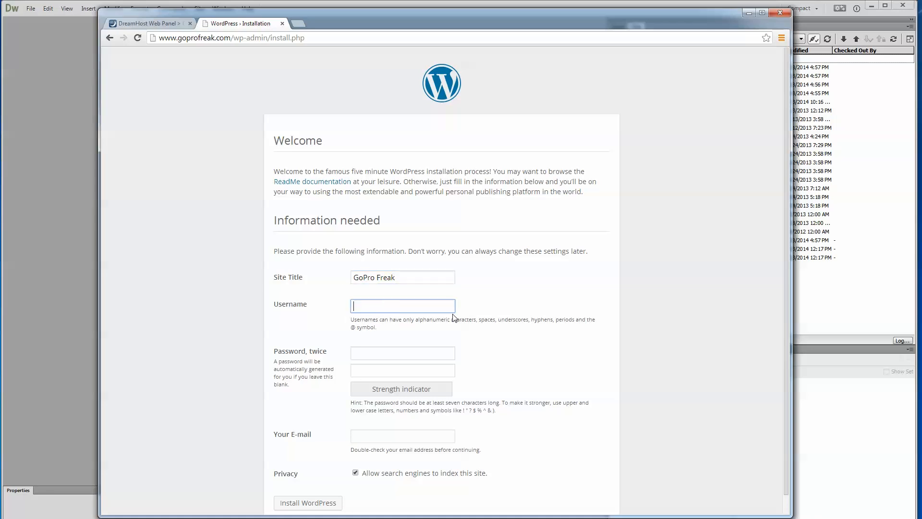
left_click(383, 355)
key("ctrl+v")
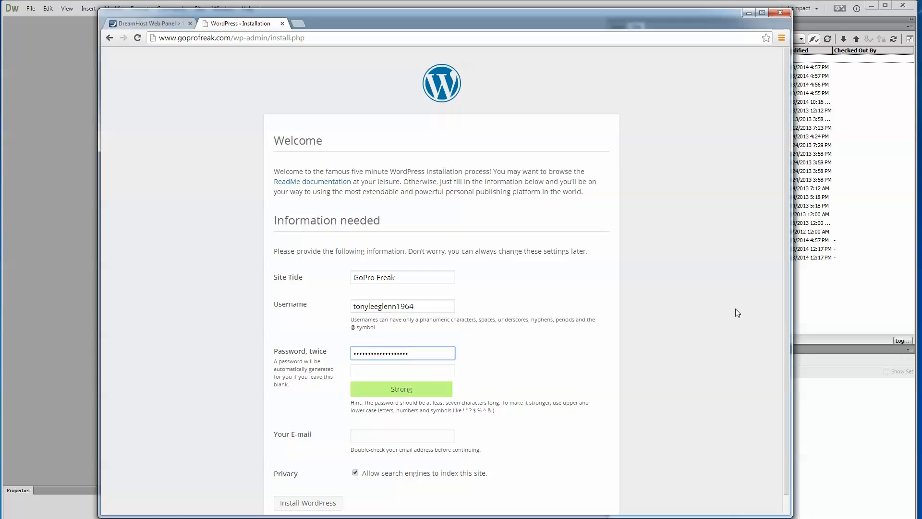
key("Tab")
key("ctrl+v")
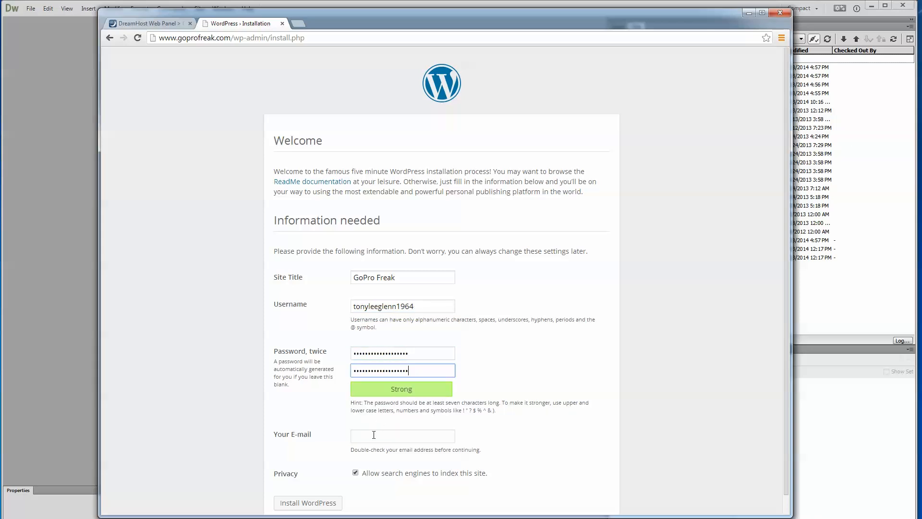
- Fill in the account's e-mail address, keep search engine indexing allowed and install WordPress
left_click(374, 434)
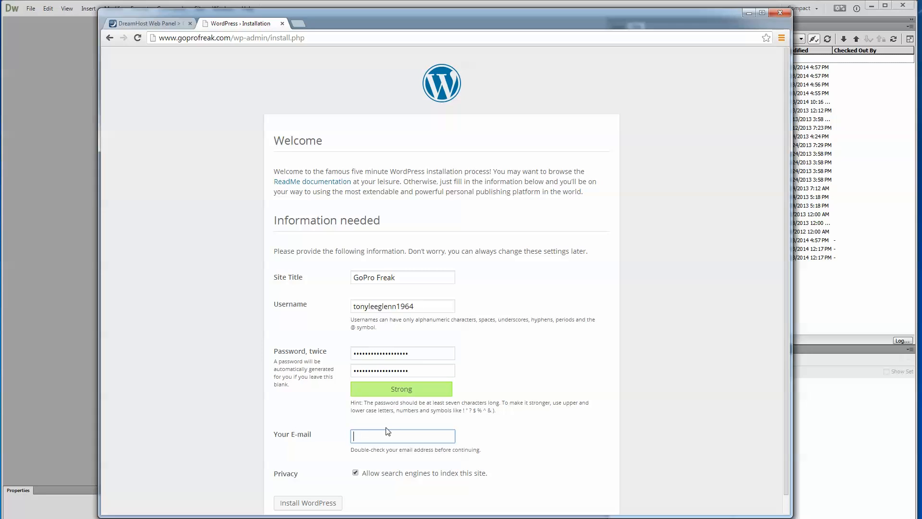
type("tony")
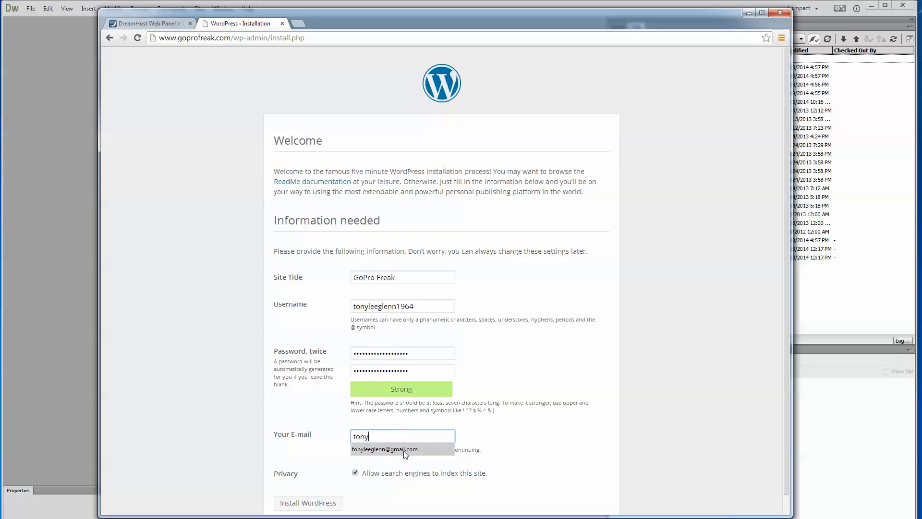
left_click(403, 449)
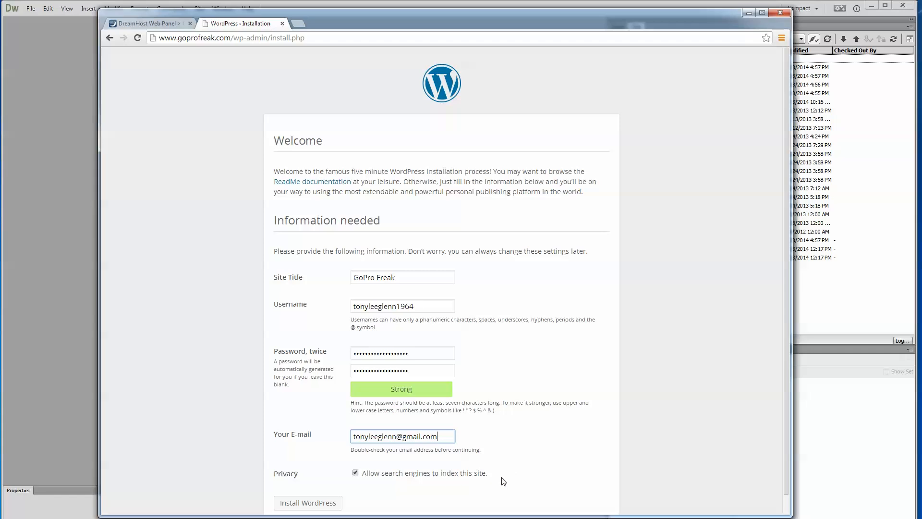
left_click_drag(785, 377, 786, 405)
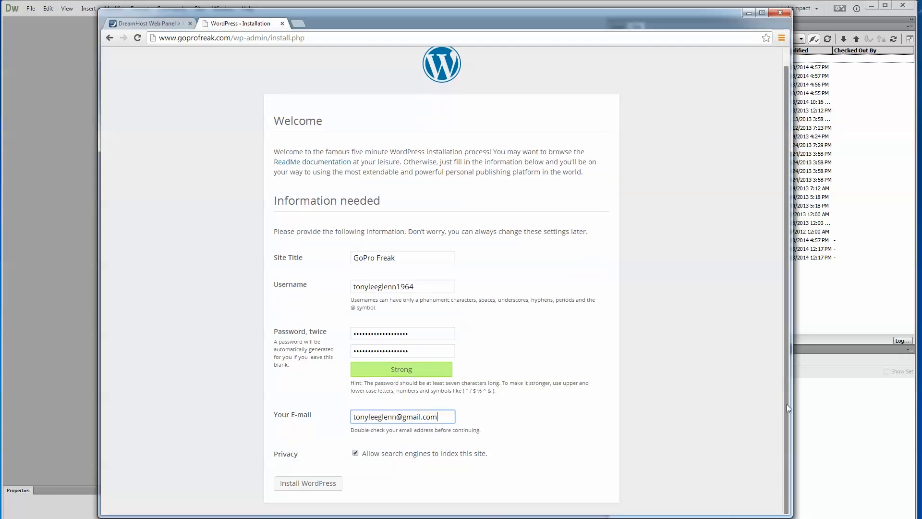
left_click(316, 486)
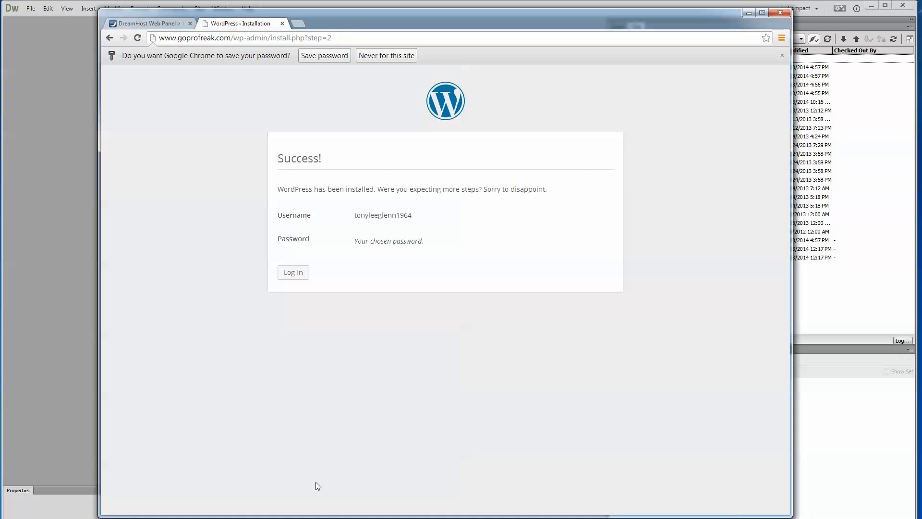
- Log in to the new WordPress site with the chosen username and account password
left_click(293, 273)
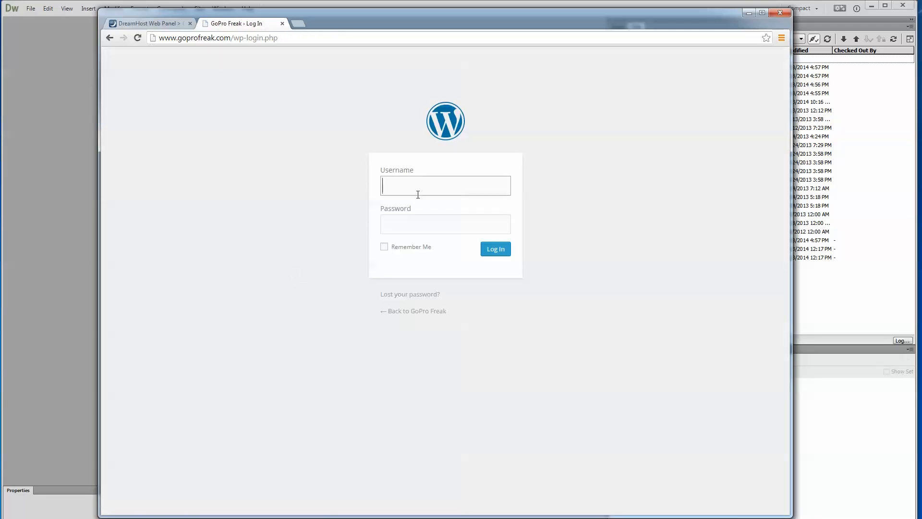
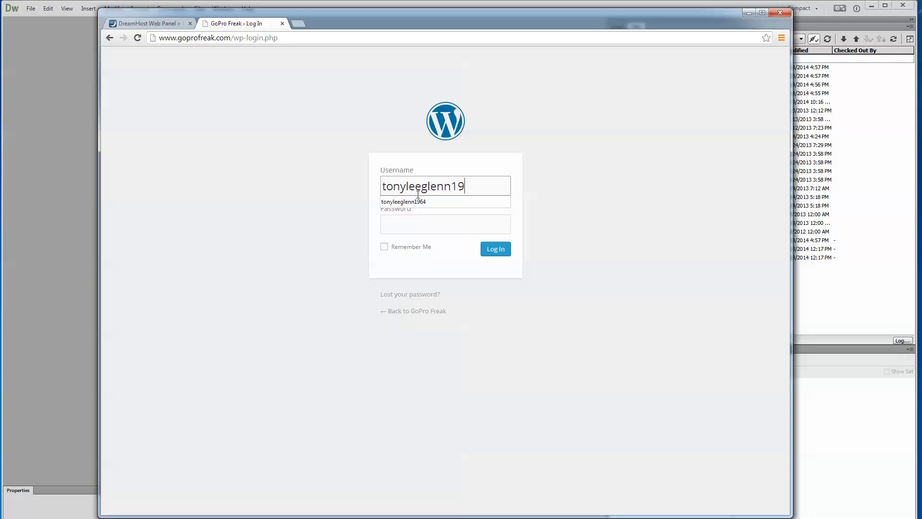
key("Tab")
left_click(498, 255)
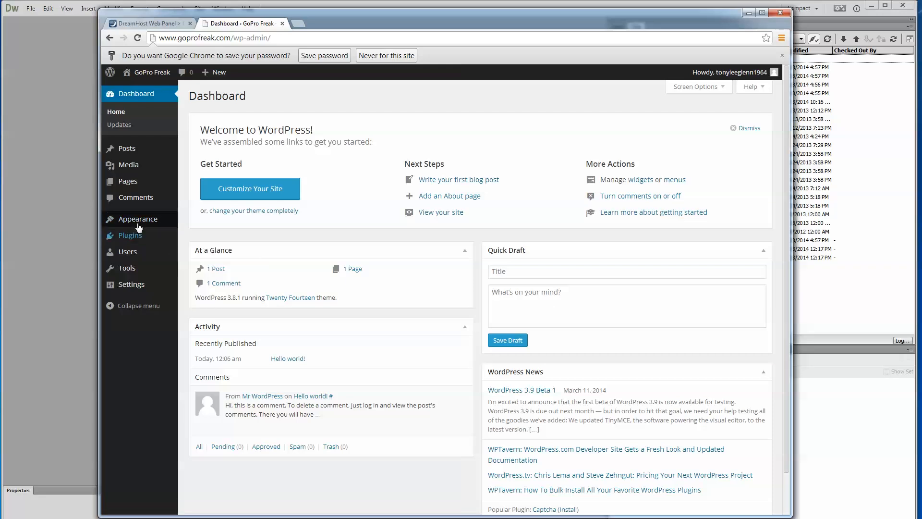
- Open the Twenty Fourteen theme customizer and view its color and background image options
mouse_move(139, 222)
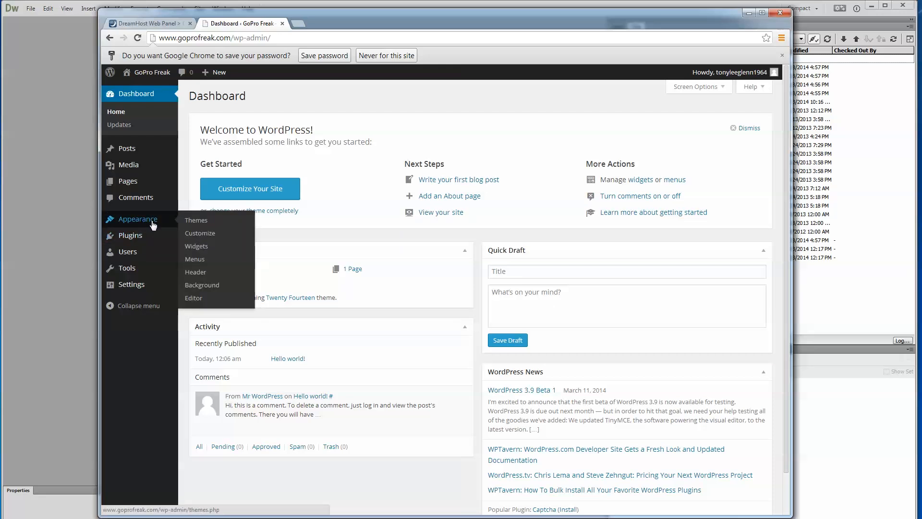
left_click(200, 236)
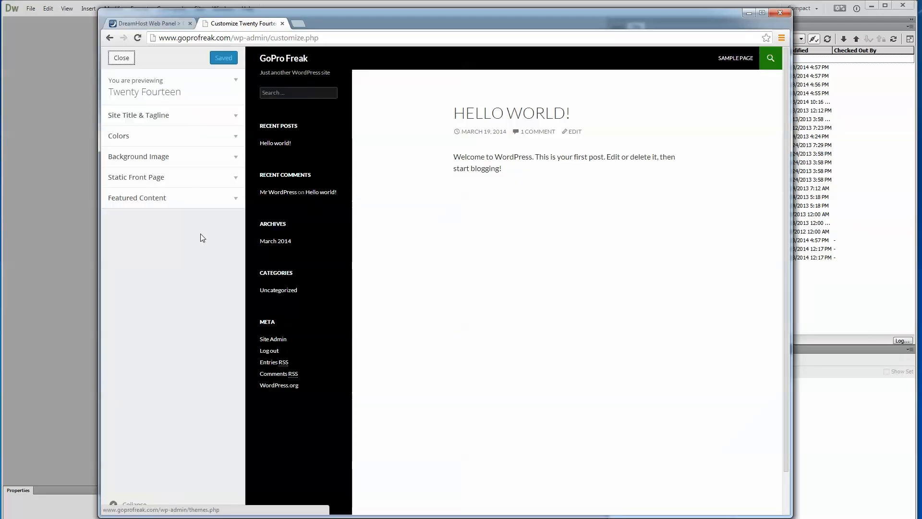
left_click(116, 140)
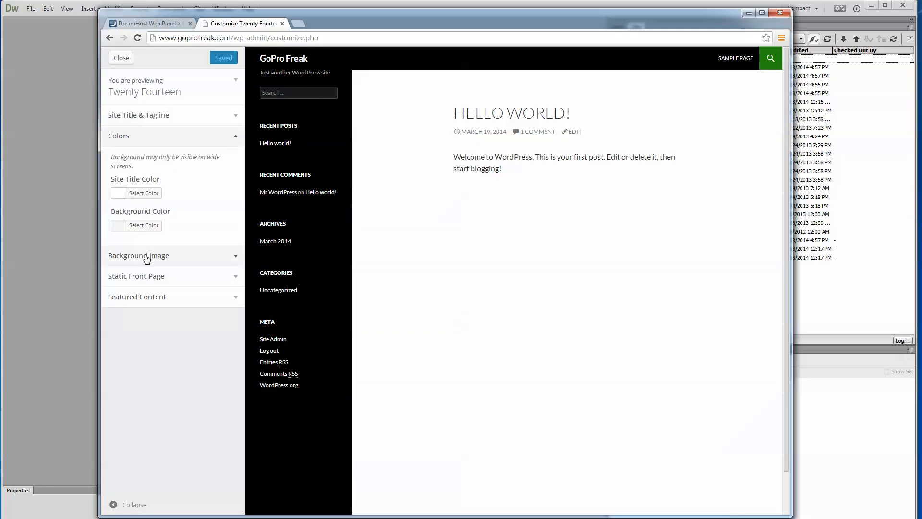
left_click(140, 255)
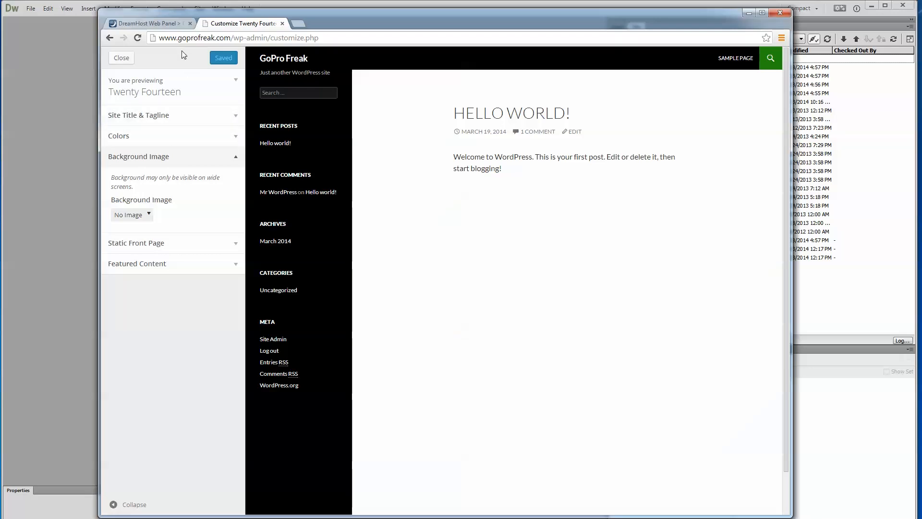
- Return to the dashboard and view the theme's custom header settings
left_click(110, 39)
mouse_move(135, 223)
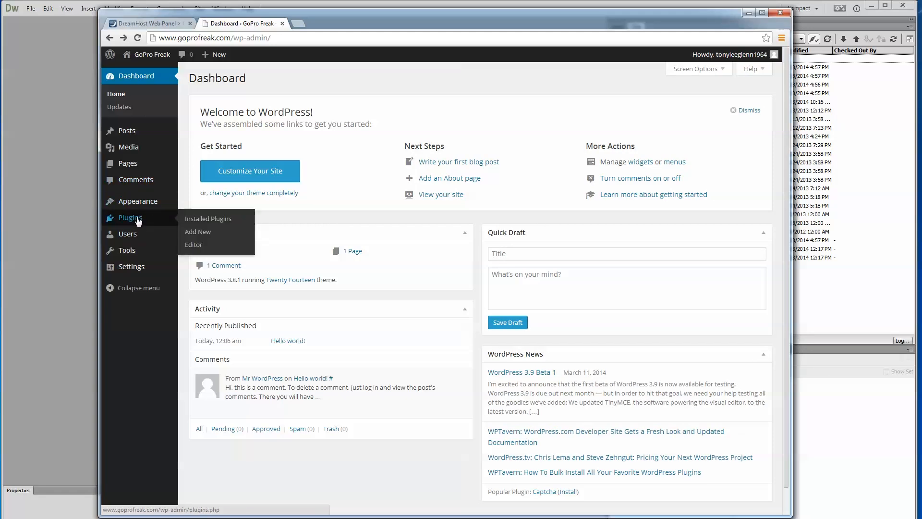
mouse_move(143, 205)
left_click(200, 255)
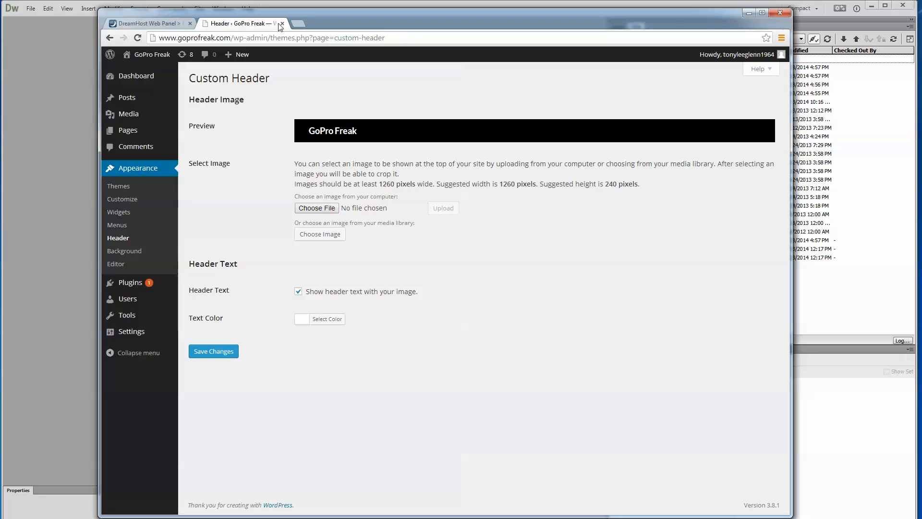
- Switch to Dreamweaver and examine the themes folder inside wp-content on the remote server
left_click(749, 13)
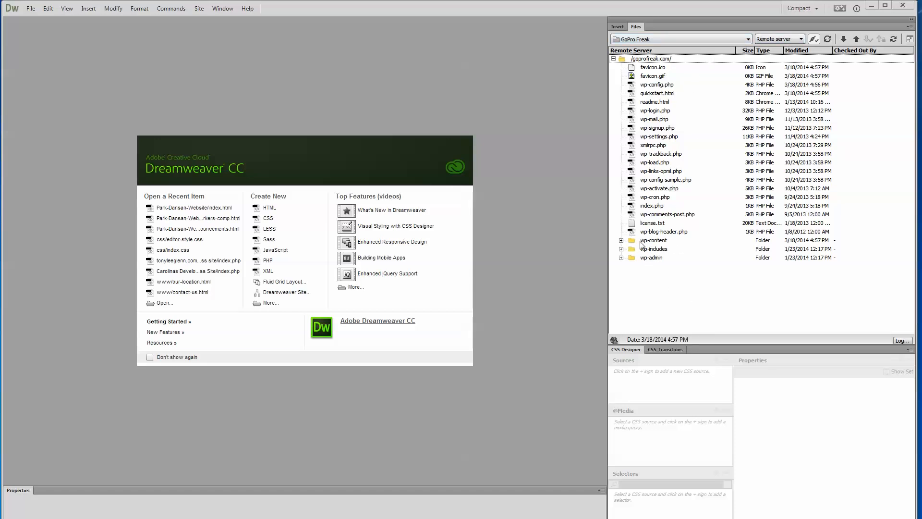
left_click(622, 242)
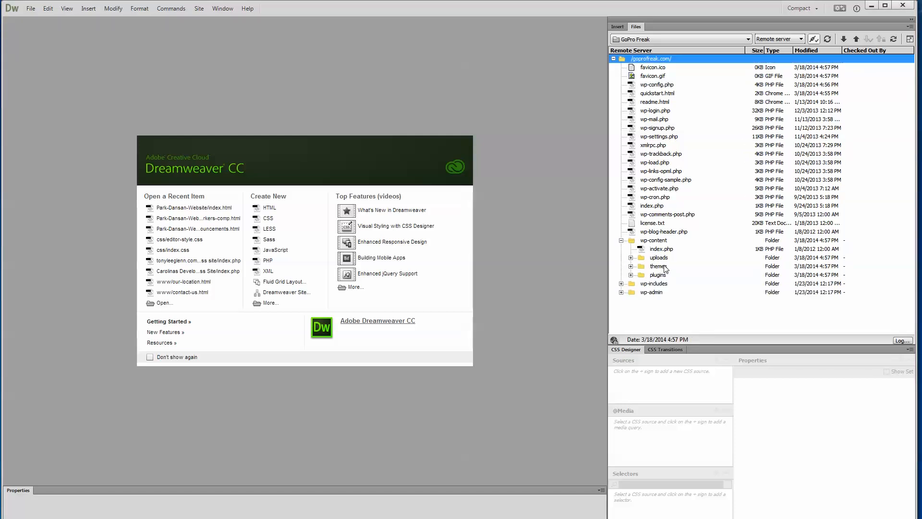
left_click(631, 267)
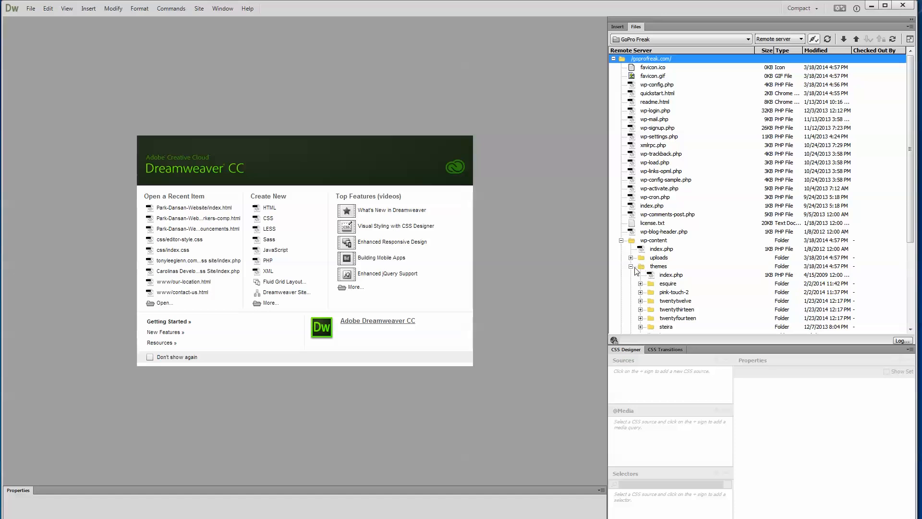
left_click_drag(910, 232, 911, 306)
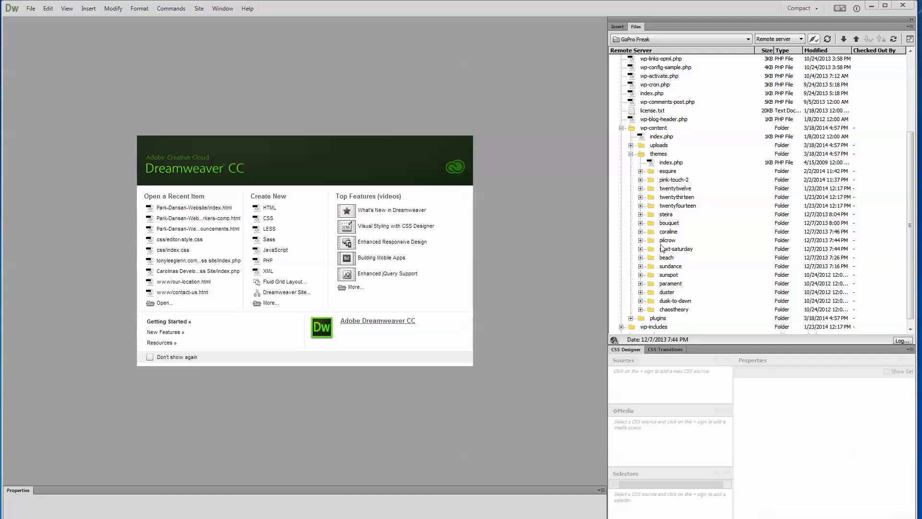
- Download the sundance theme folder from the remote server to the local GoPro Freak site
left_click(651, 270)
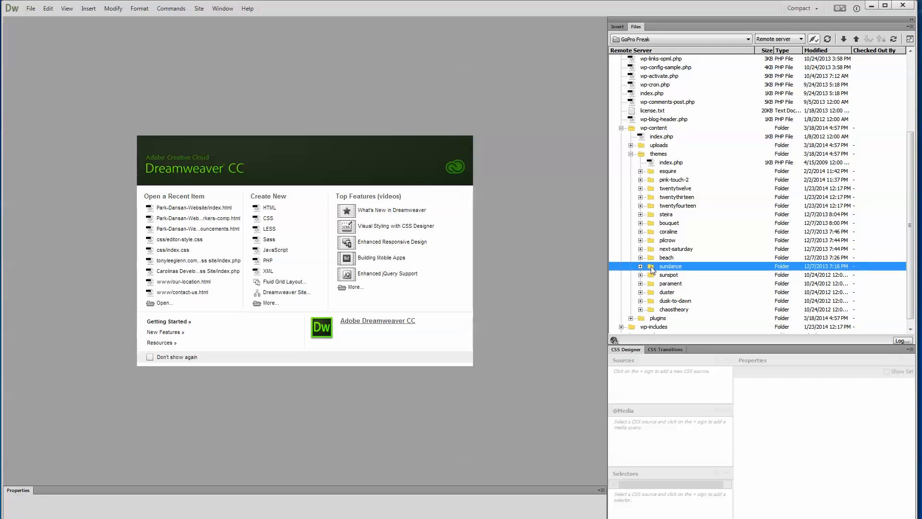
left_click(843, 39)
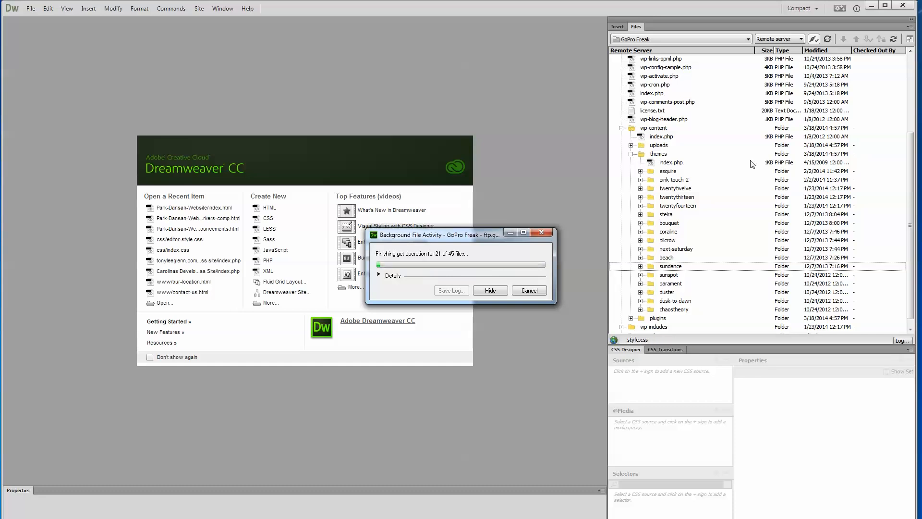
left_click_drag(910, 175, 911, 77)
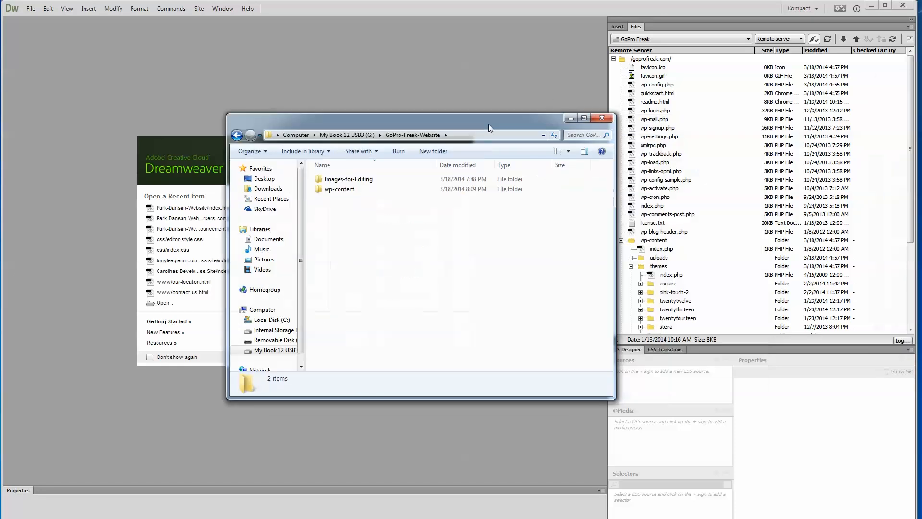
- Check the GoPro-Freak-Website folder in Windows Explorer and switch Dreamweaver's file list to the local view
left_click_drag(468, 109, 441, 76)
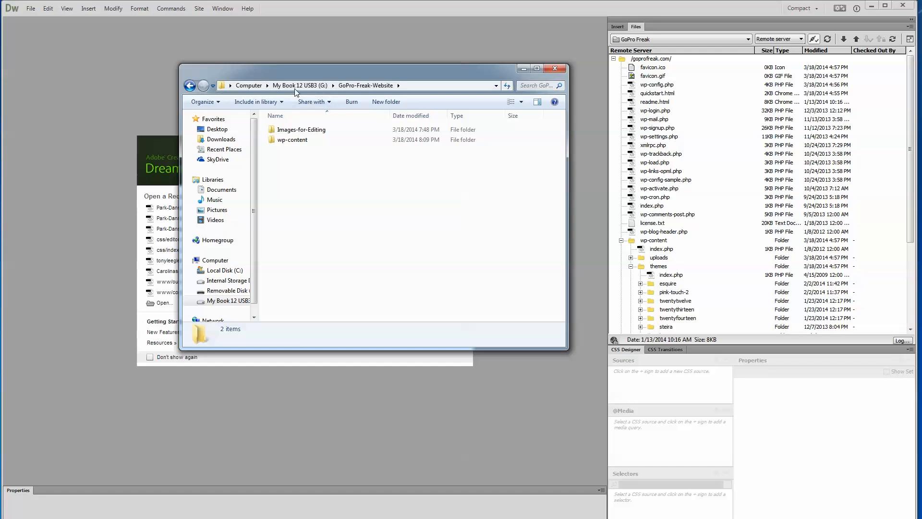
left_click_drag(278, 71, 921, 74)
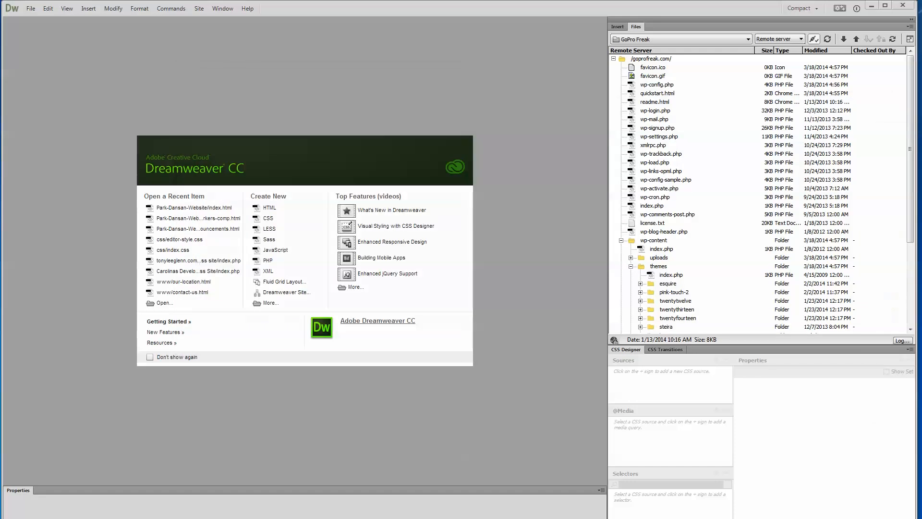
left_click(801, 39)
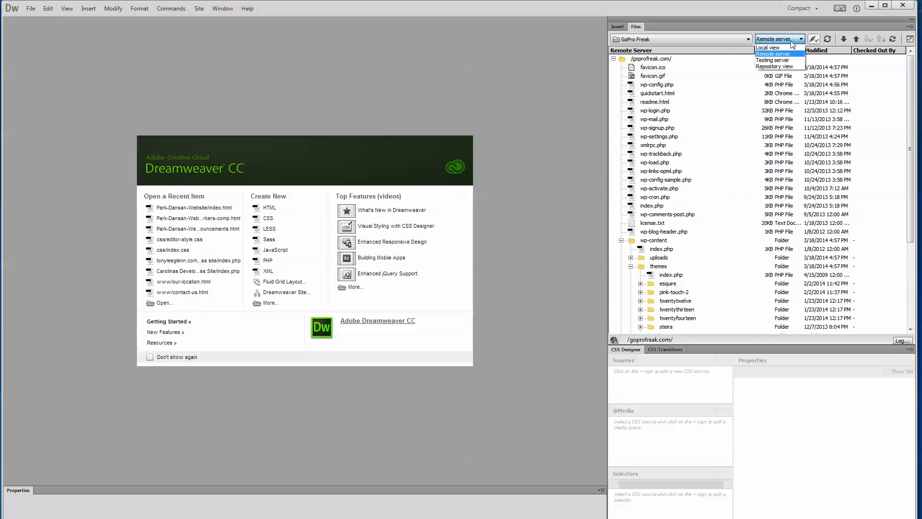
left_click(778, 47)
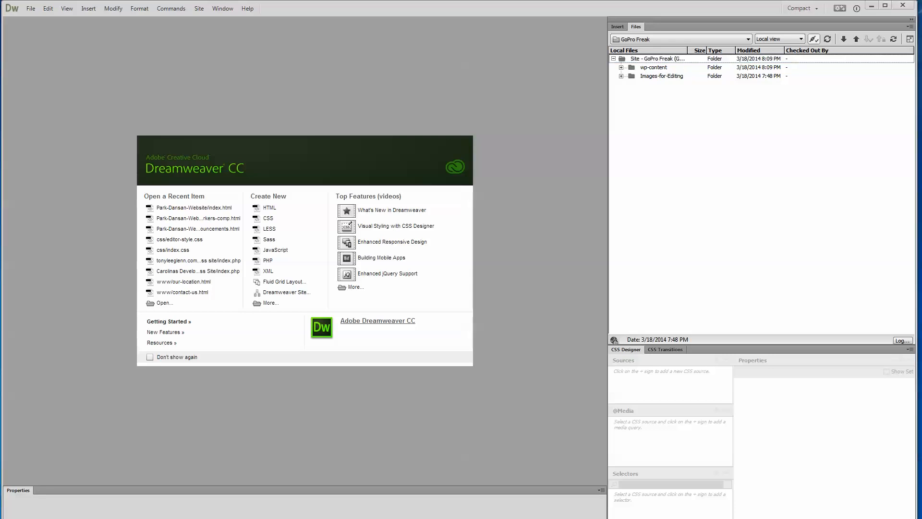
- Bring back the GoPro-Freak-Website folder window in Windows Explorer and open its wp-content/themes folder
left_click_drag(921, 154, 421, 66)
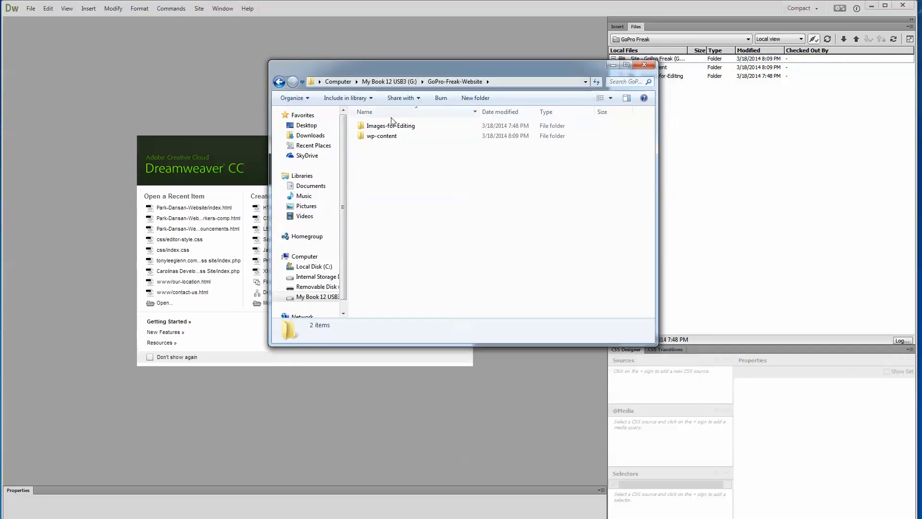
double_click(373, 136)
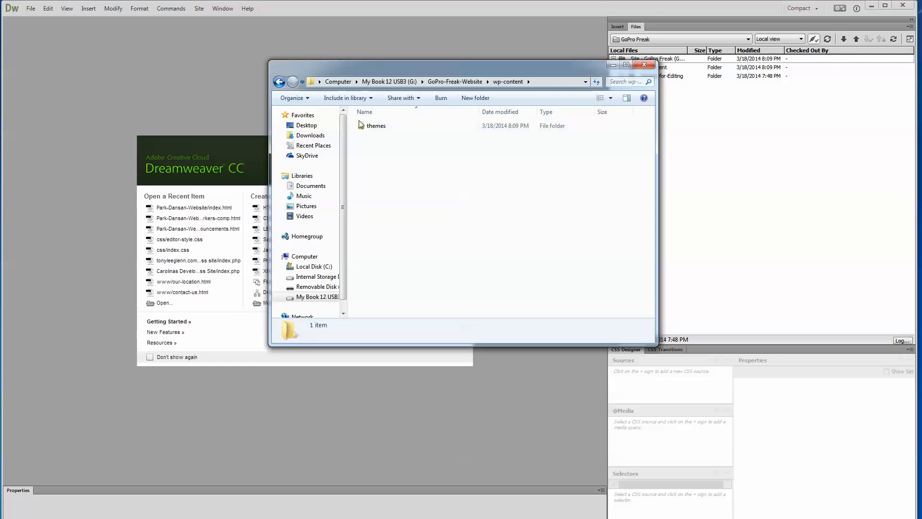
double_click(369, 126)
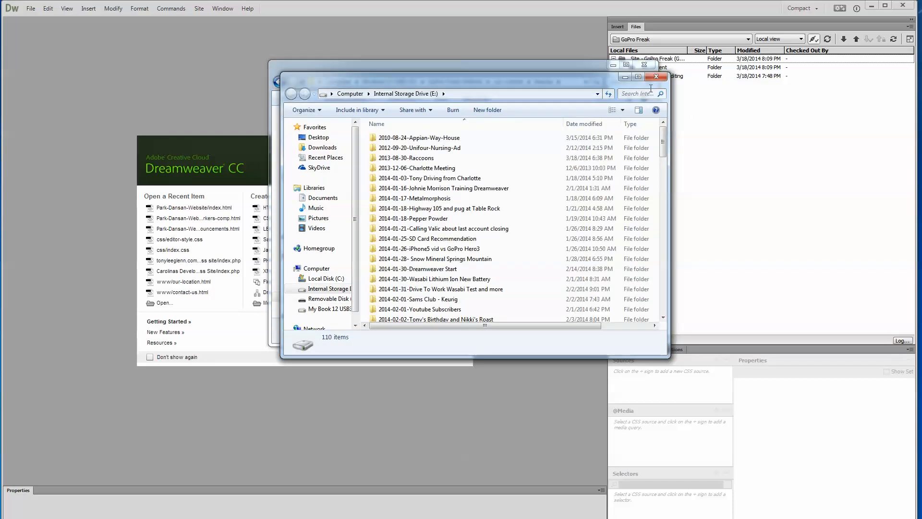
- Copy the Avada folder from Avada Theme Uncompressed by Tony into GoPro-Freak-Website's wp-content/themes folder and put the folder windows away
left_click(656, 77)
left_click_drag(921, 125, 713, 146)
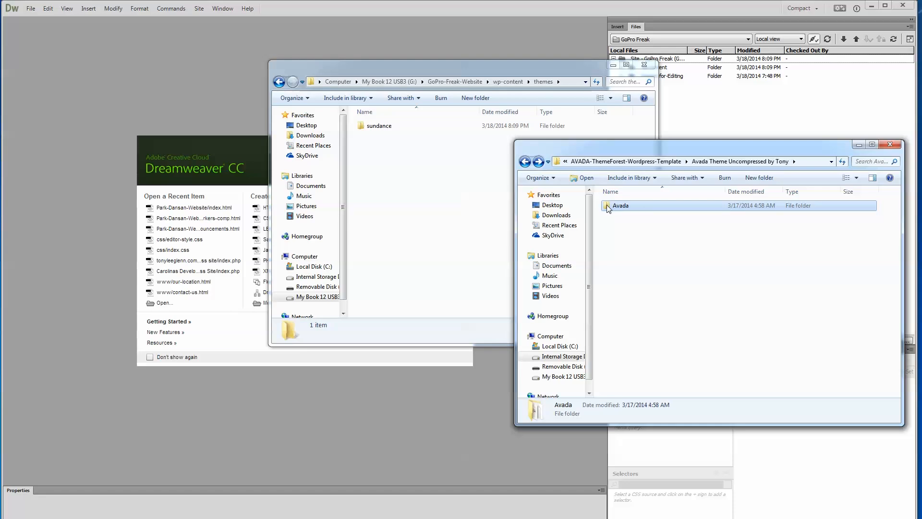
left_click_drag(607, 207, 423, 204)
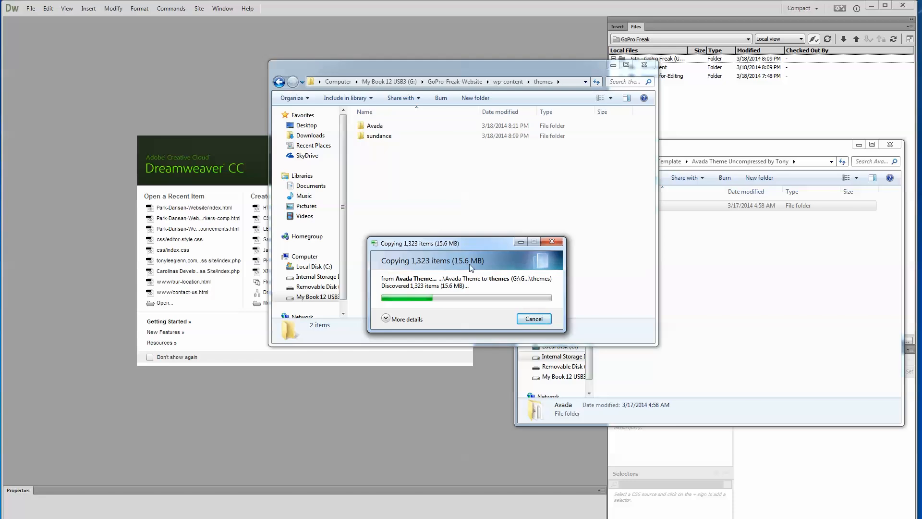
left_click_drag(741, 148, 921, 192)
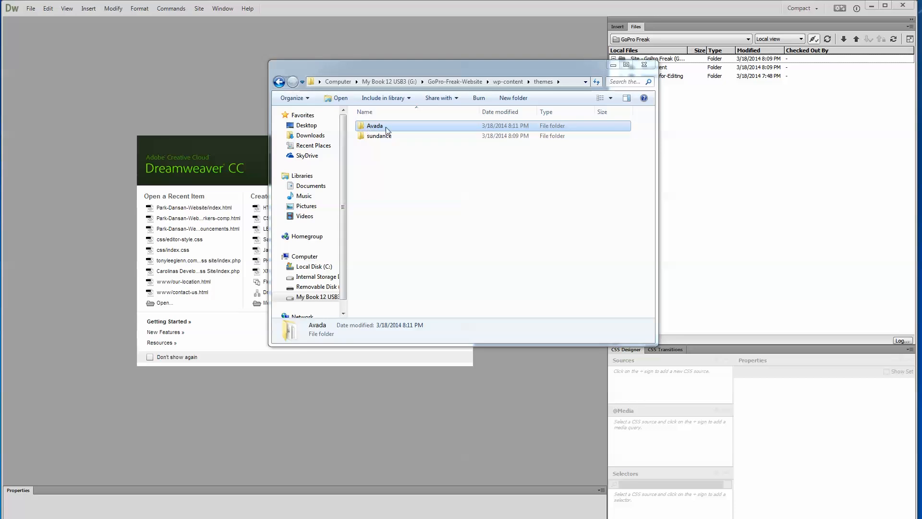
left_click_drag(539, 71, 460, 63)
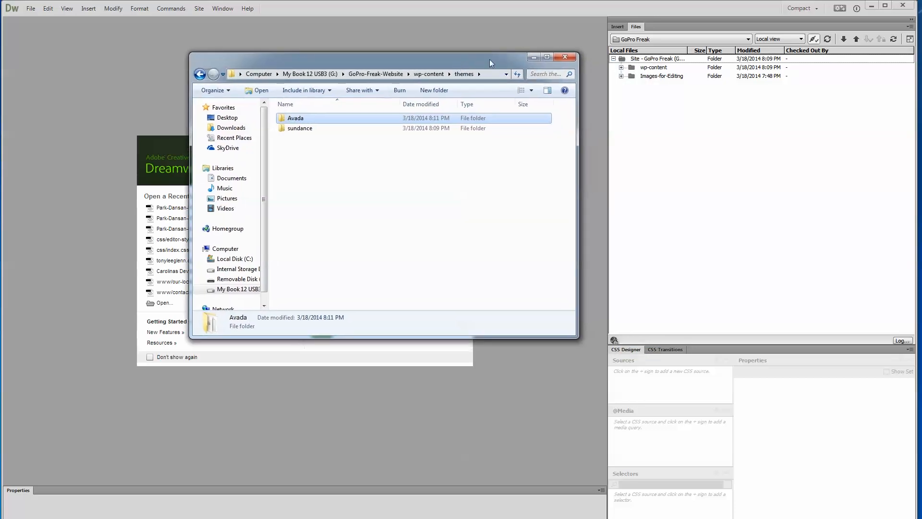
left_click(560, 57)
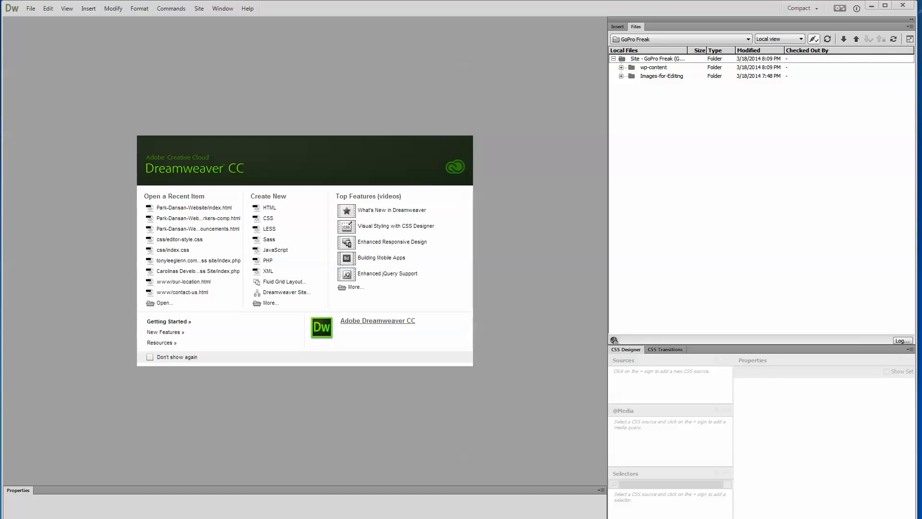
- Refresh Dreamweaver's local file list and upload the Avada folder from wp-content/themes to the remote server
left_click(828, 41)
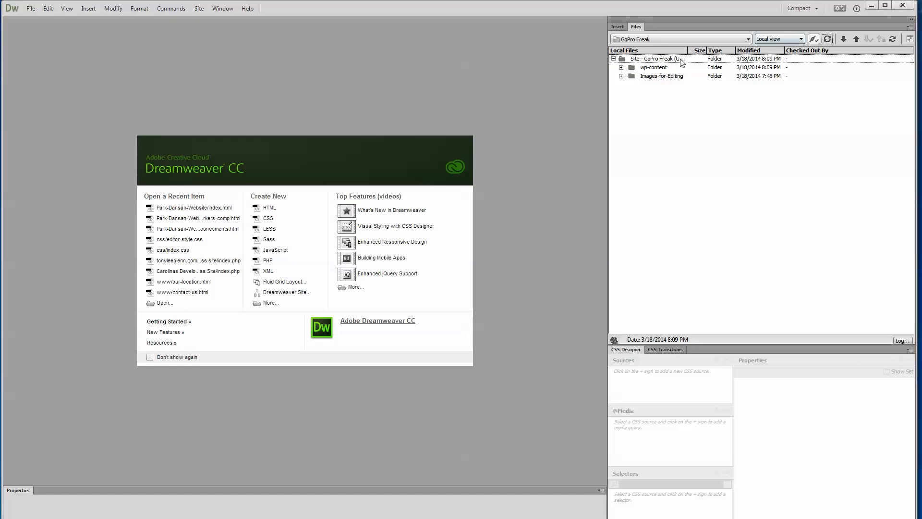
left_click(622, 67)
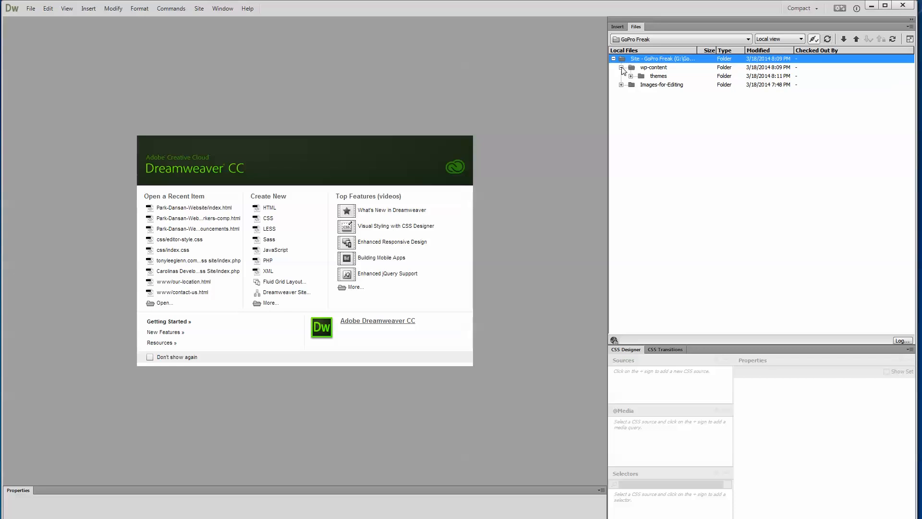
left_click(631, 76)
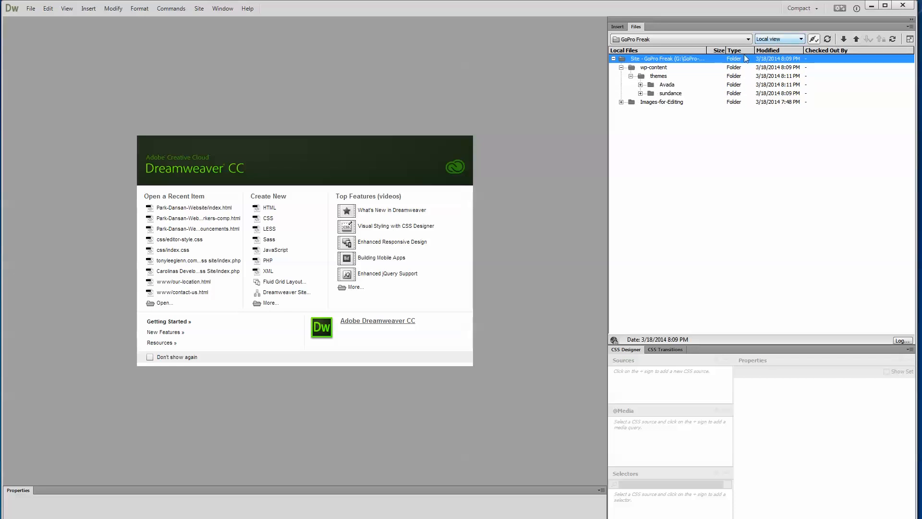
left_click(650, 85)
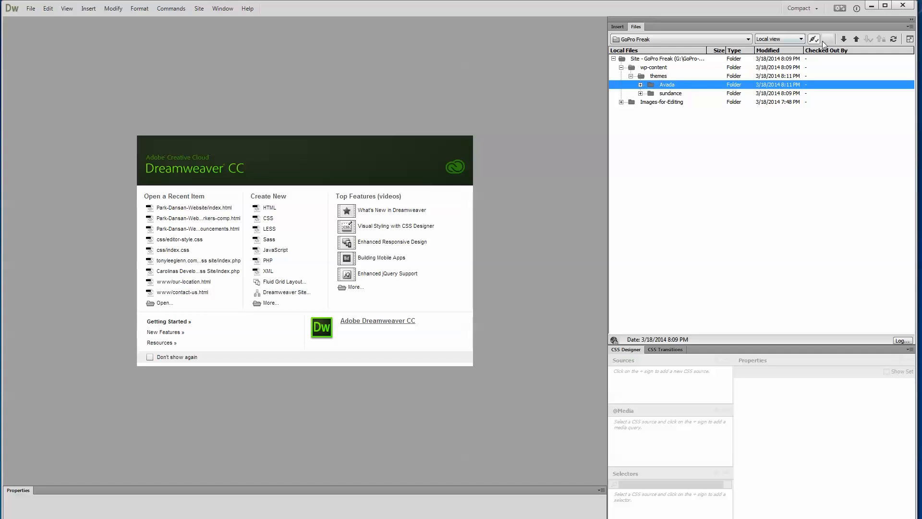
left_click(856, 40)
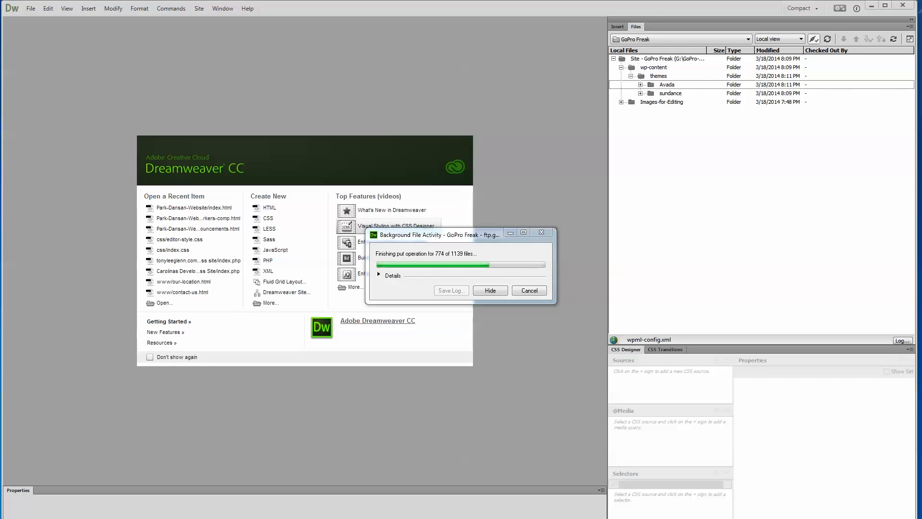
- Bring up the sundance folder's properties window, check its details, and move it out of the way
key("alt+Tab")
key("alt+Tab")
key("alt+Tab")
key("alt+Tab")
key("alt+Tab")
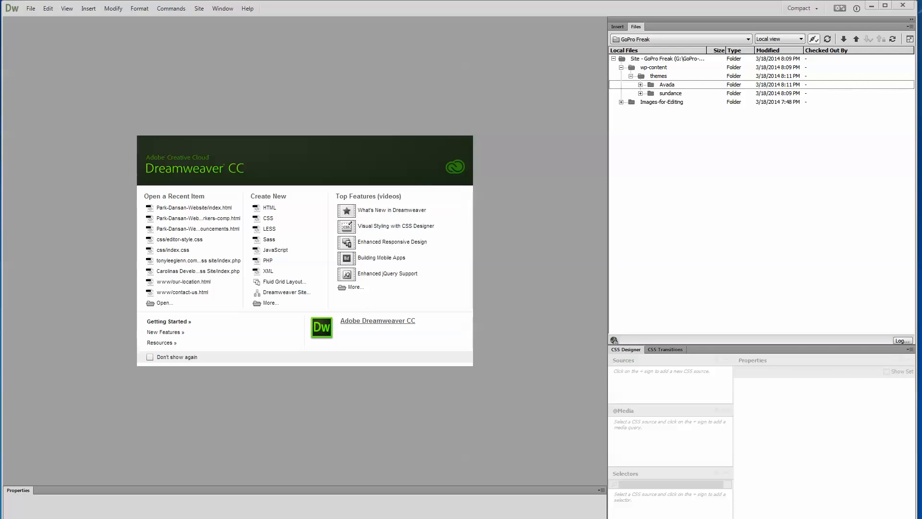
left_click_drag(921, 331, 516, 195)
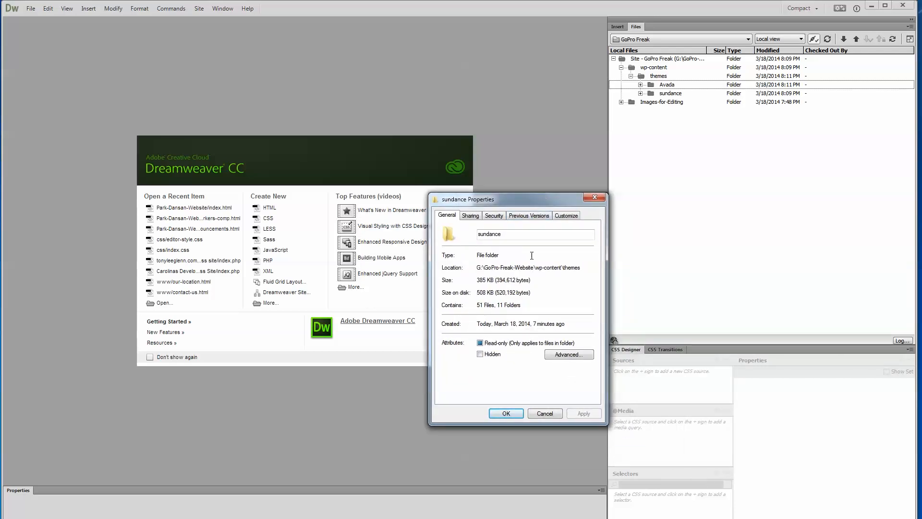
left_click_drag(535, 201, 921, 206)
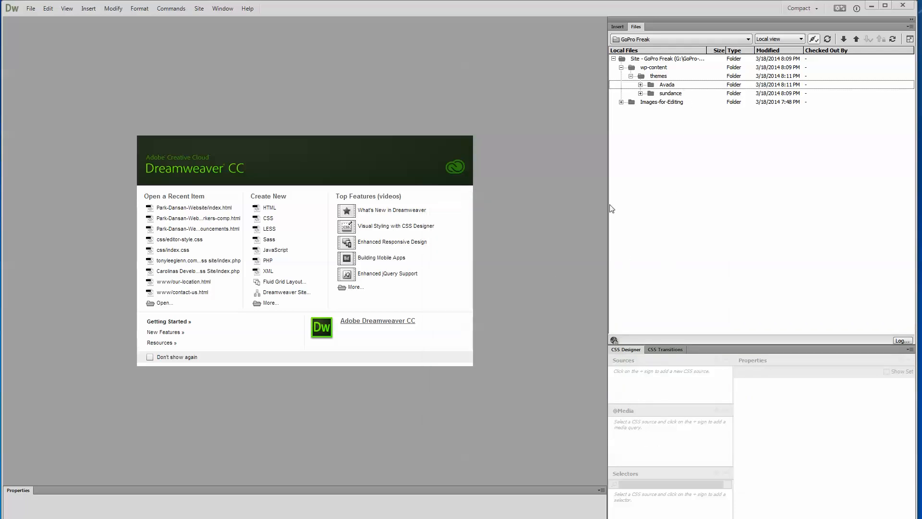
- Switch the file list to the remote server view, check wp-content/themes for the Avada folder, and put Dreamweaver away
left_click(801, 39)
left_click(778, 54)
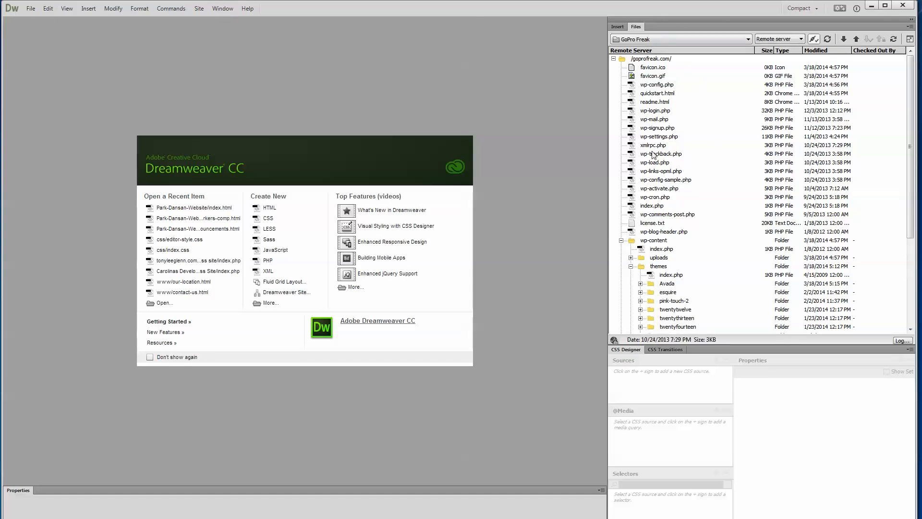
left_click_drag(909, 285, 909, 201)
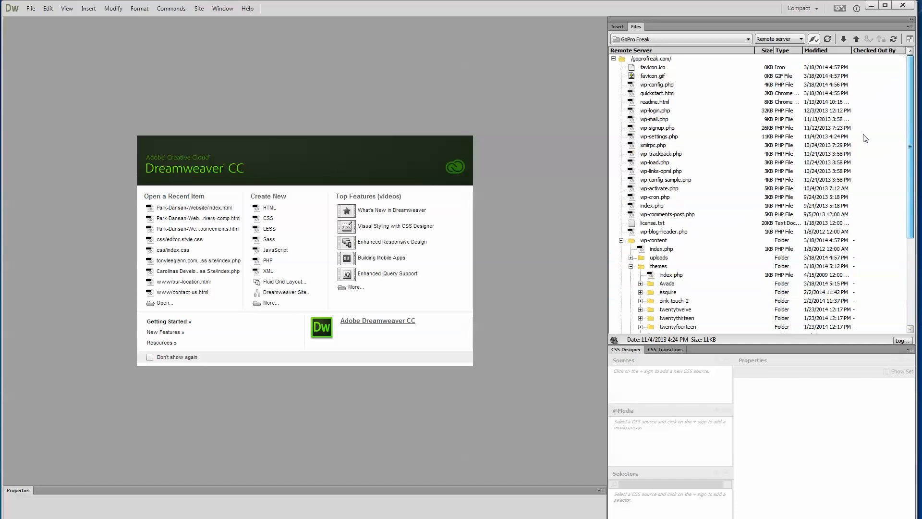
left_click(903, 5)
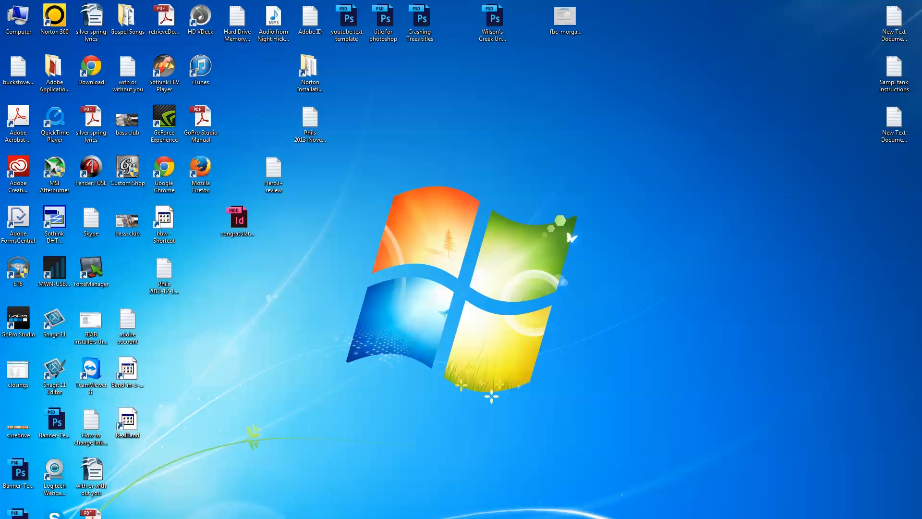
- Bring the browser window with the WordPress Custom Header page into view and enlarge it to nearly fill the screen
left_click_drag(921, 63, 481, 18)
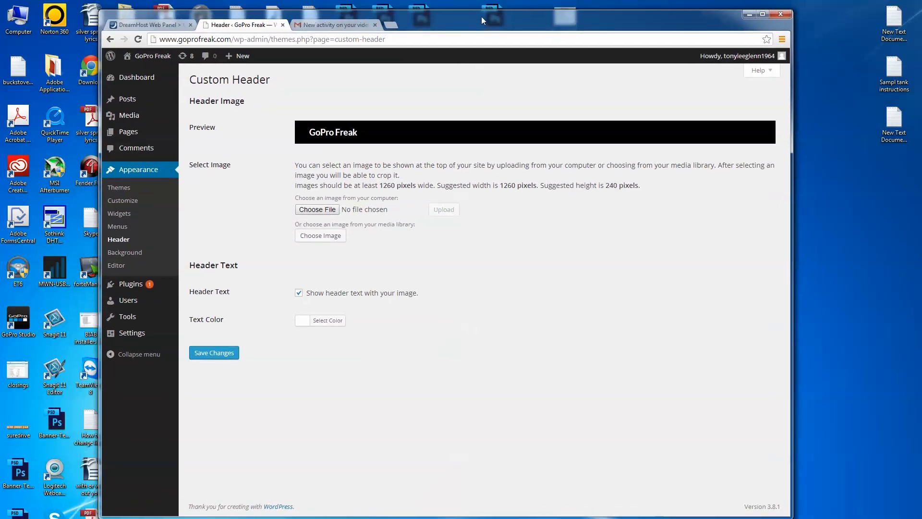
left_click(763, 14)
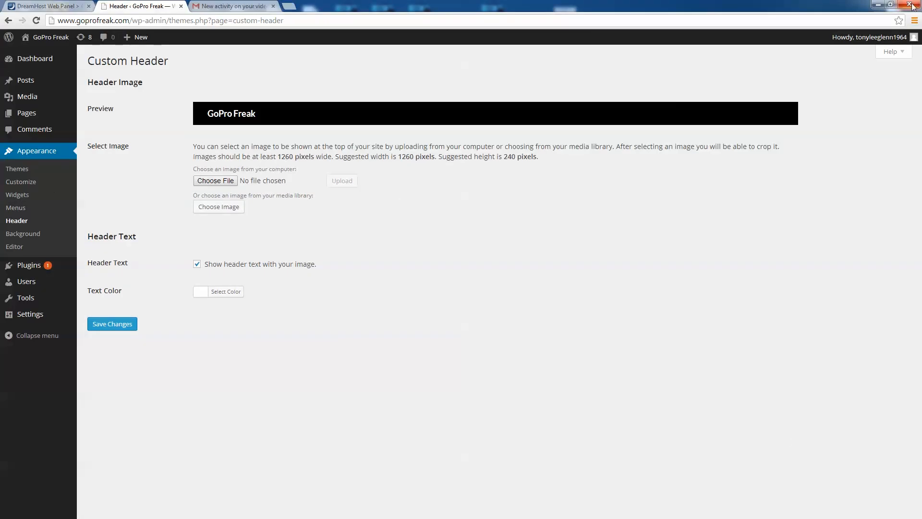
left_click(890, 4)
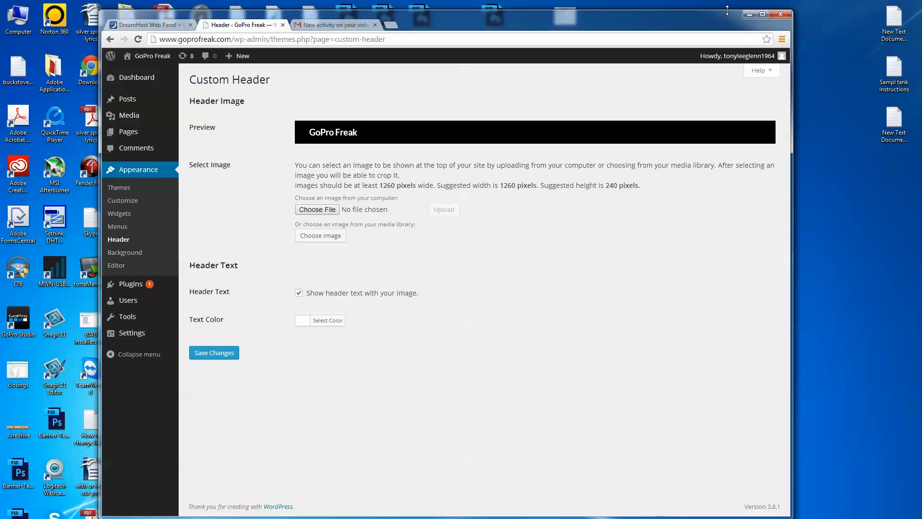
left_click_drag(730, 17, 618, 14)
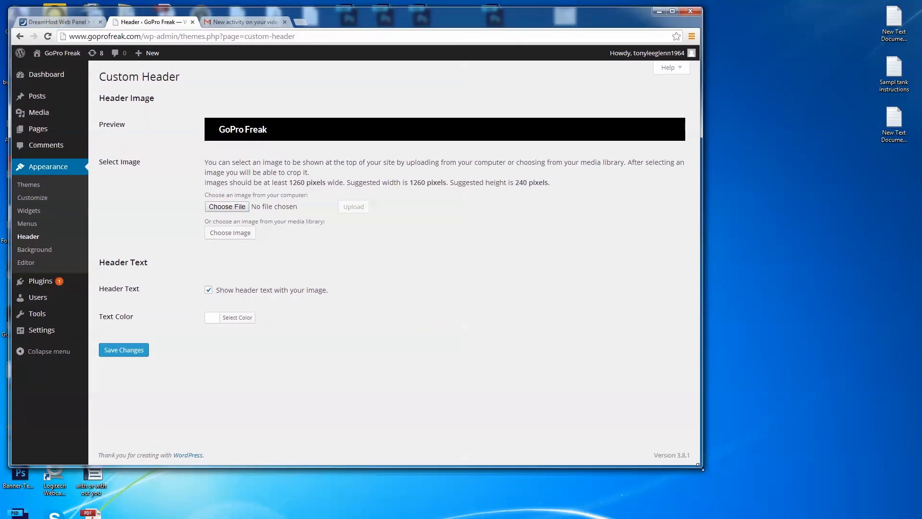
left_click_drag(699, 466, 913, 509)
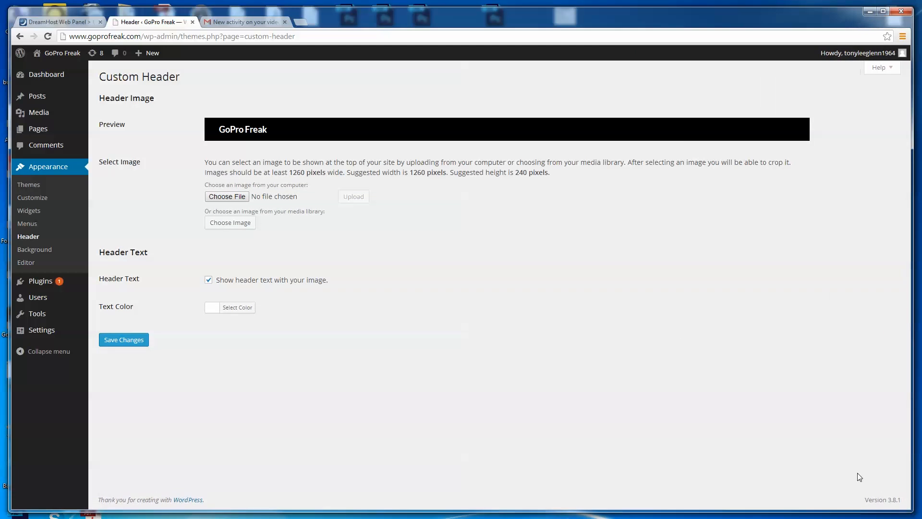
- Activate the Avada theme from the WordPress list of installed themes
left_click(34, 187)
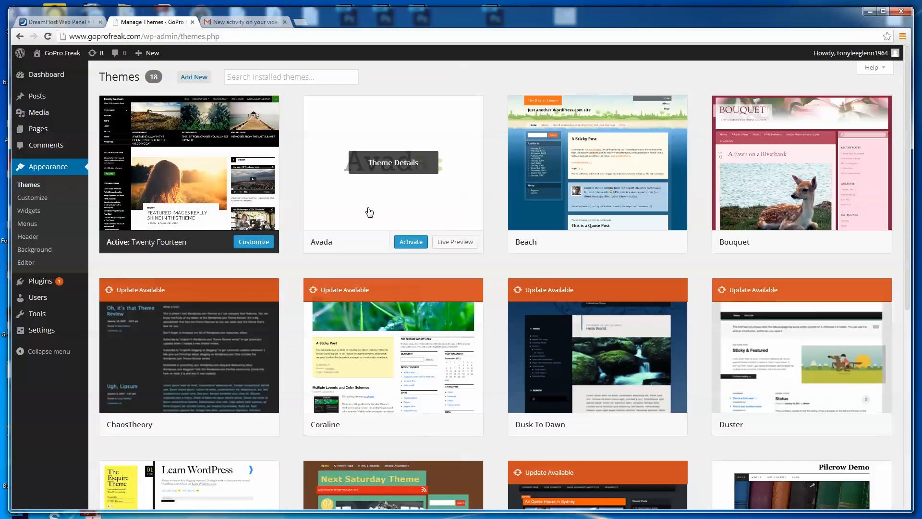
left_click(409, 243)
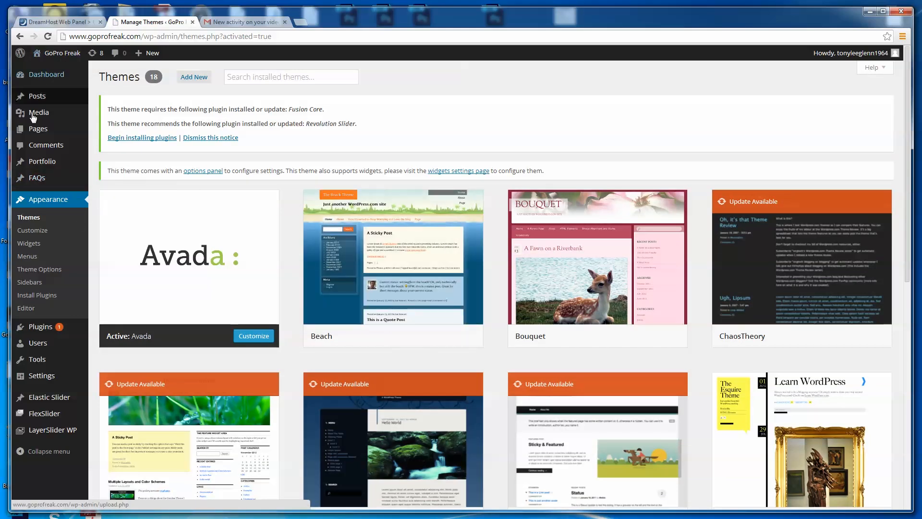
mouse_move(78, 130)
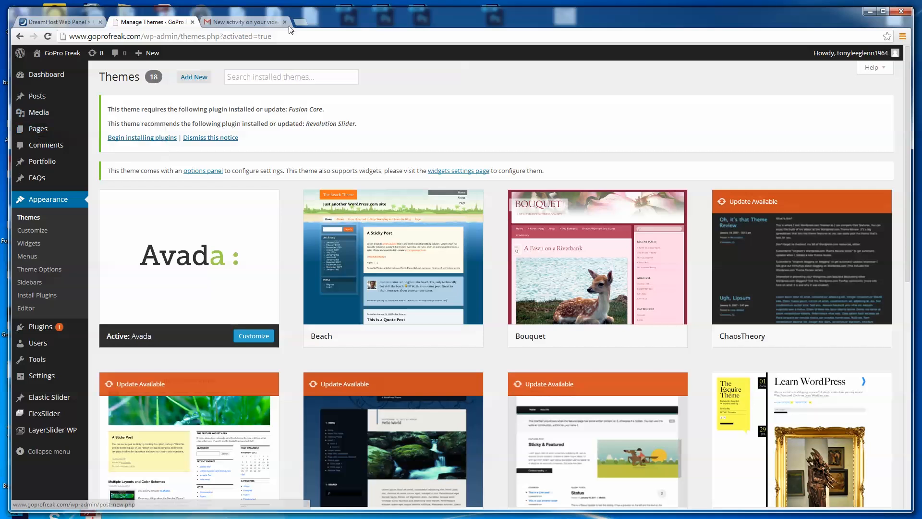
- Open goprofreak.com in a new browser tab to view the site with the activated theme
left_click(301, 21)
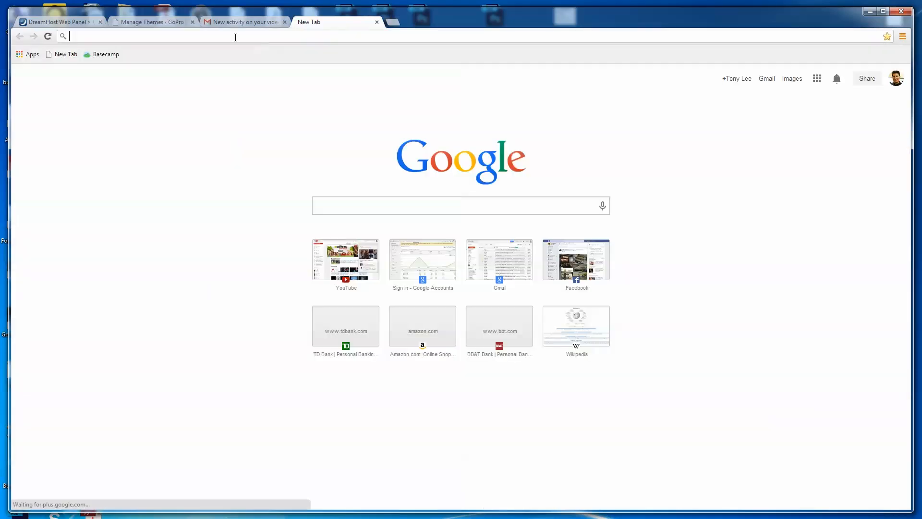
type("go")
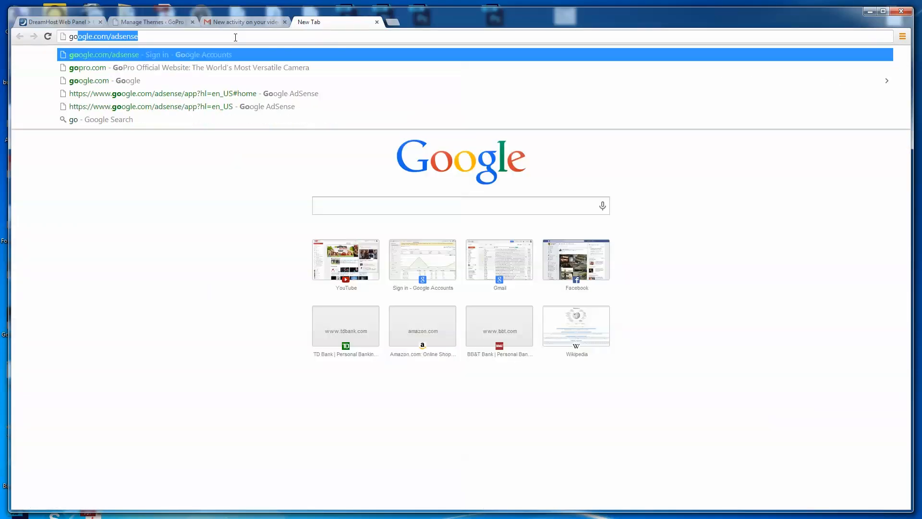
type("profreak.com")
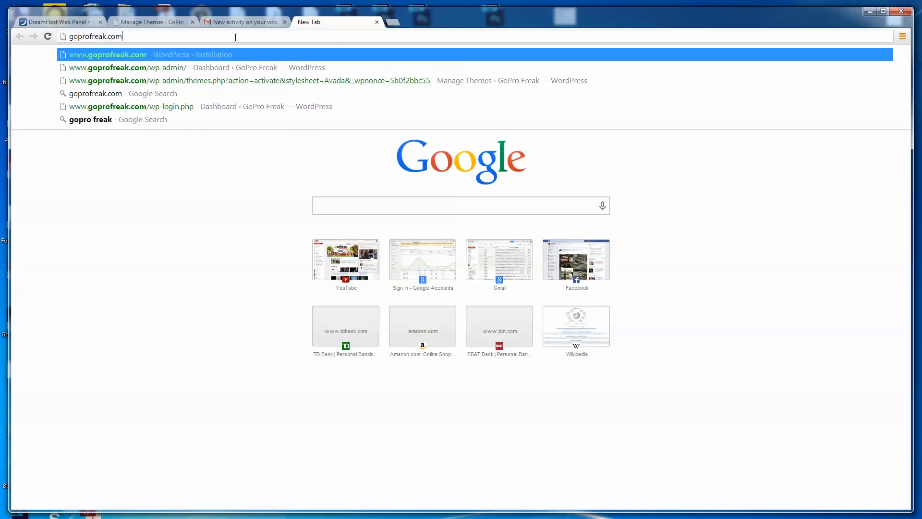
key("Return")
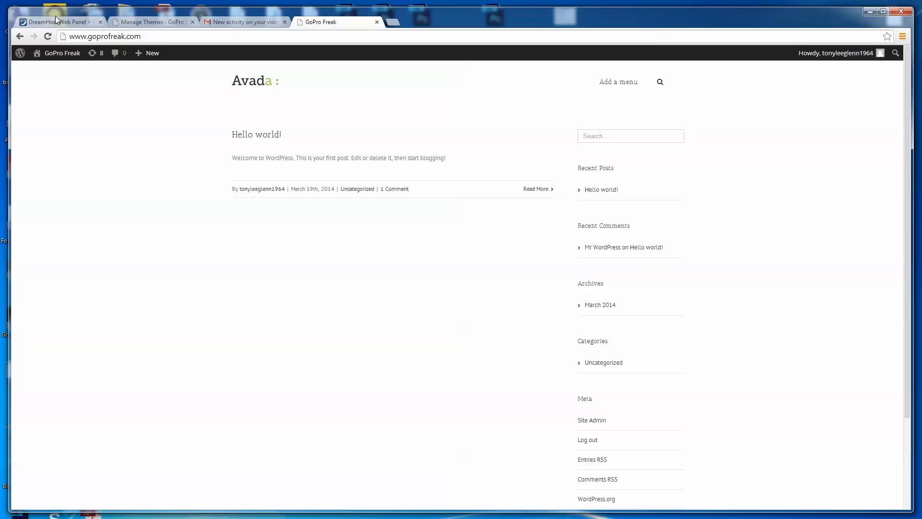
- Return to the WordPress theme management page and bulk install the Fusion Core and Revolution Slider plugins for Avada
left_click(145, 23)
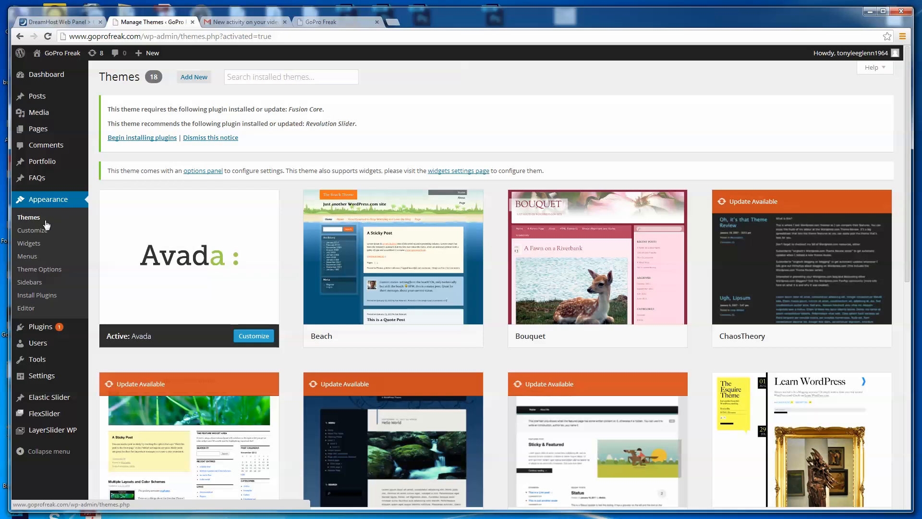
mouse_move(120, 237)
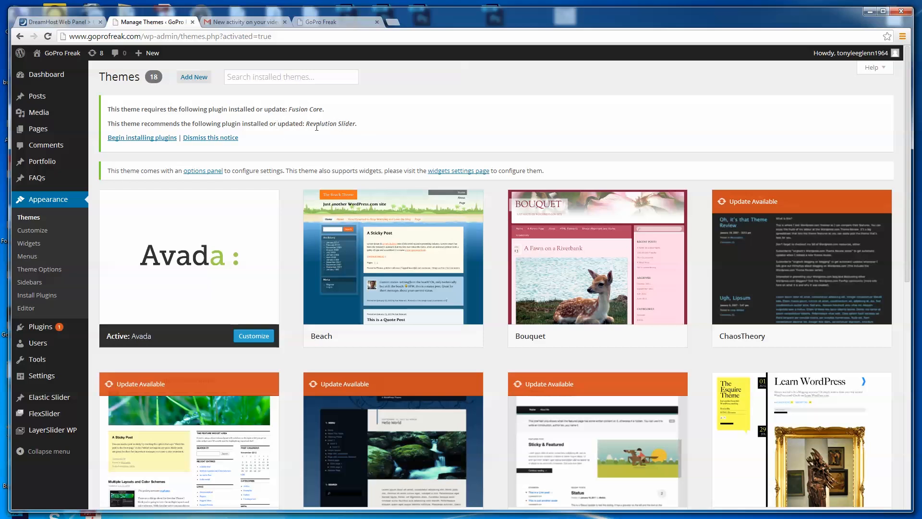
left_click(158, 139)
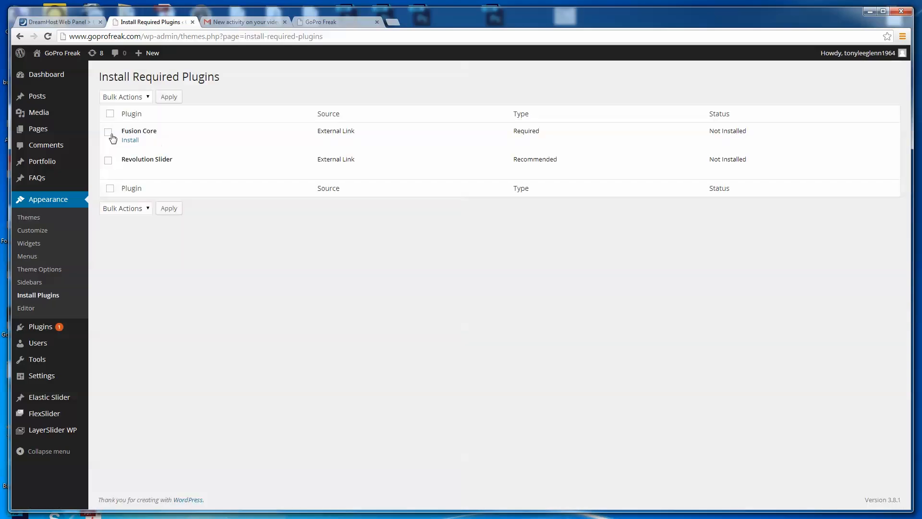
left_click(109, 132)
left_click(150, 98)
left_click(139, 117)
left_click(170, 98)
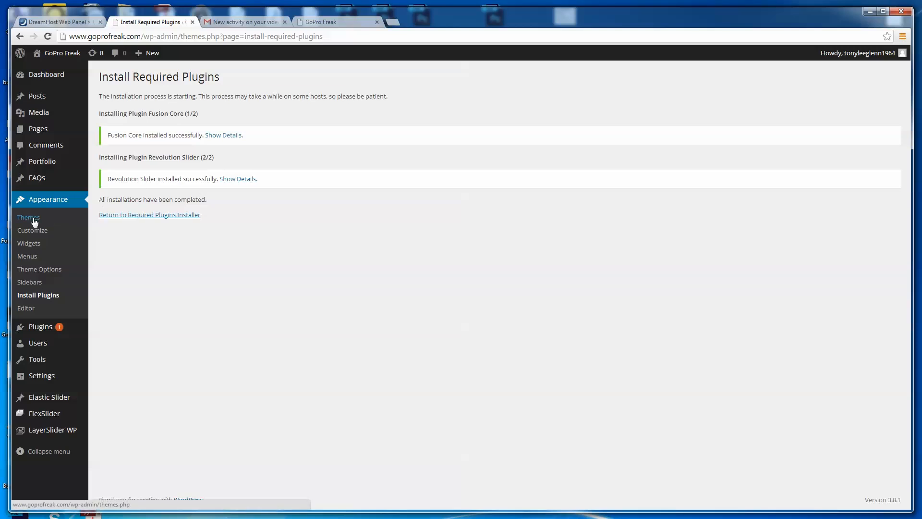
- Activate the Fusion Core and Revolution Slider plugins from the WordPress list of installed plugins
left_click(34, 218)
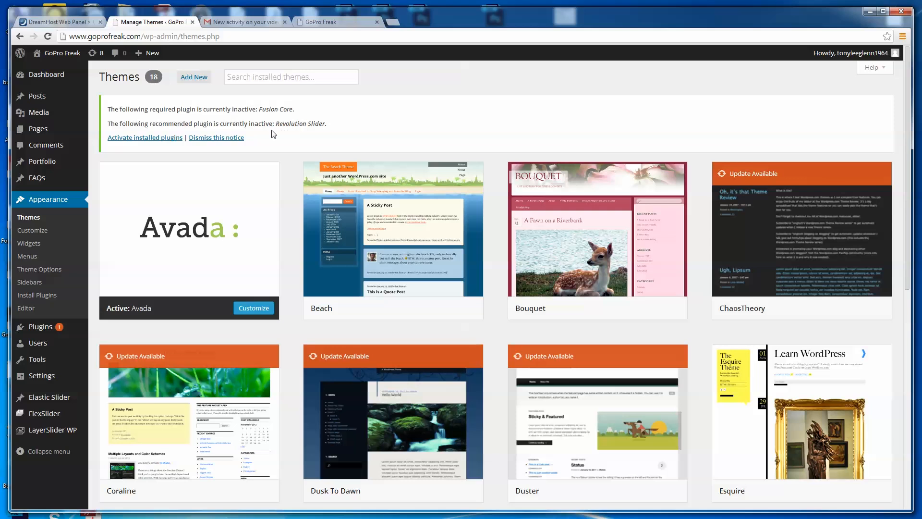
left_click(160, 139)
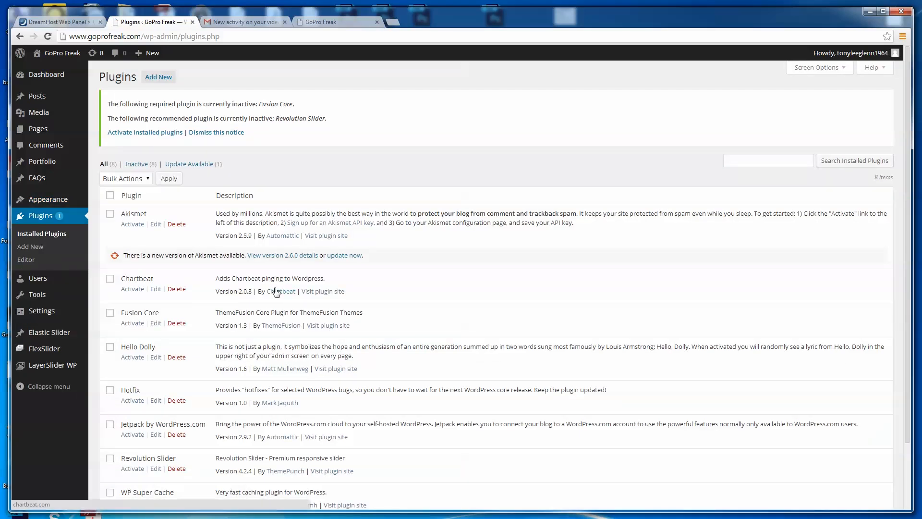
left_click(136, 327)
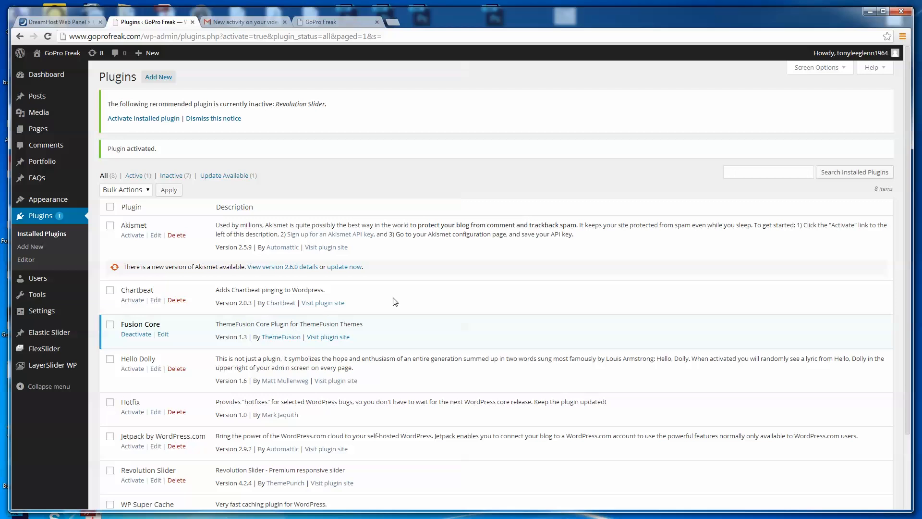
left_click(133, 480)
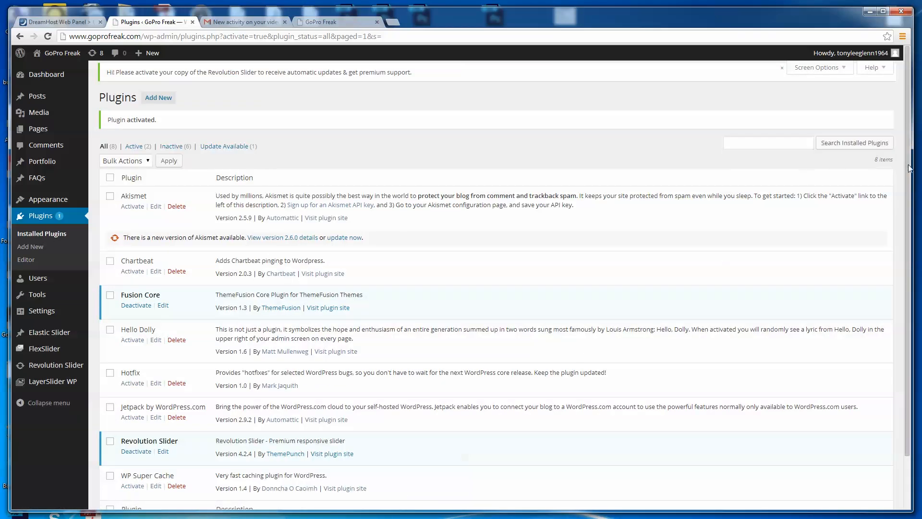
left_click_drag(908, 166, 883, 151)
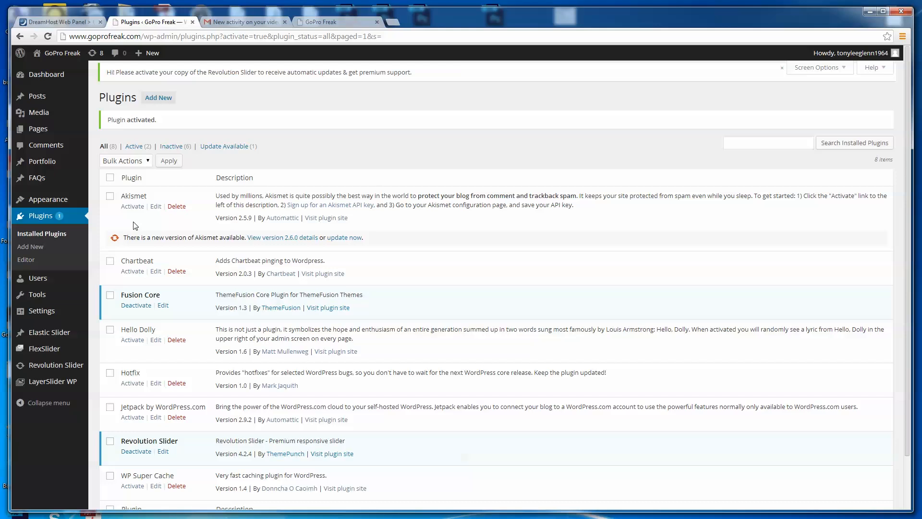
- Open the Avada theme options and import the demo content, accepting the replacement of current options, sliders and widgets
left_click(35, 193)
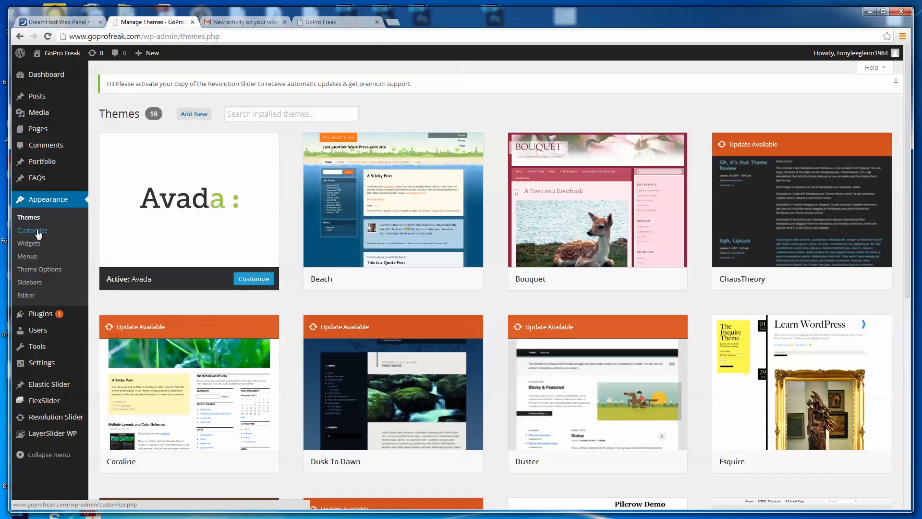
left_click(43, 272)
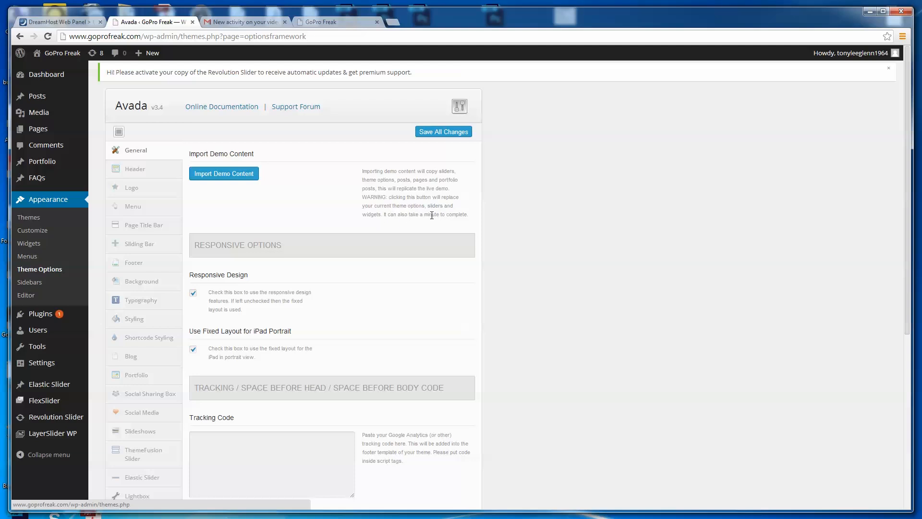
left_click(233, 178)
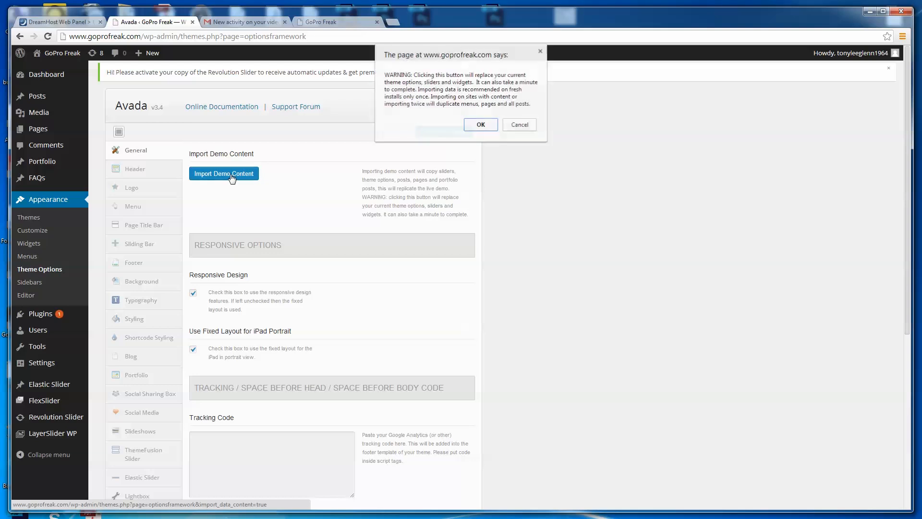
left_click(481, 125)
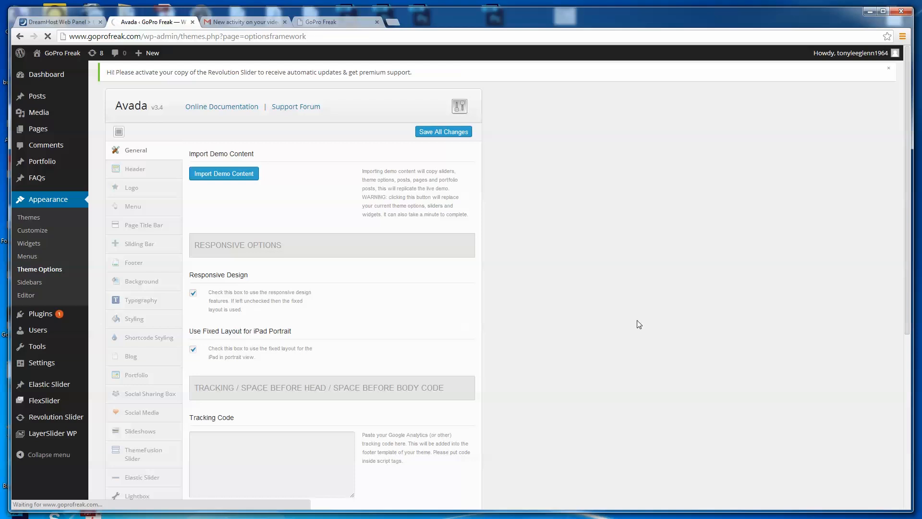
- Look through Avada's General options, including responsive design and tracking code, and open the Header options
scroll(638, 324, "down", 2)
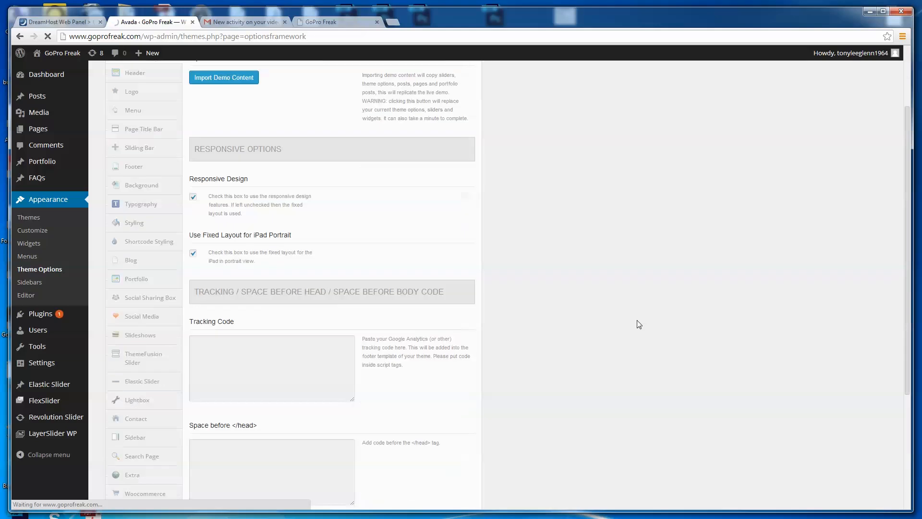
left_click(268, 343)
scroll(538, 333, "down", 2)
scroll(536, 329, "down", 2)
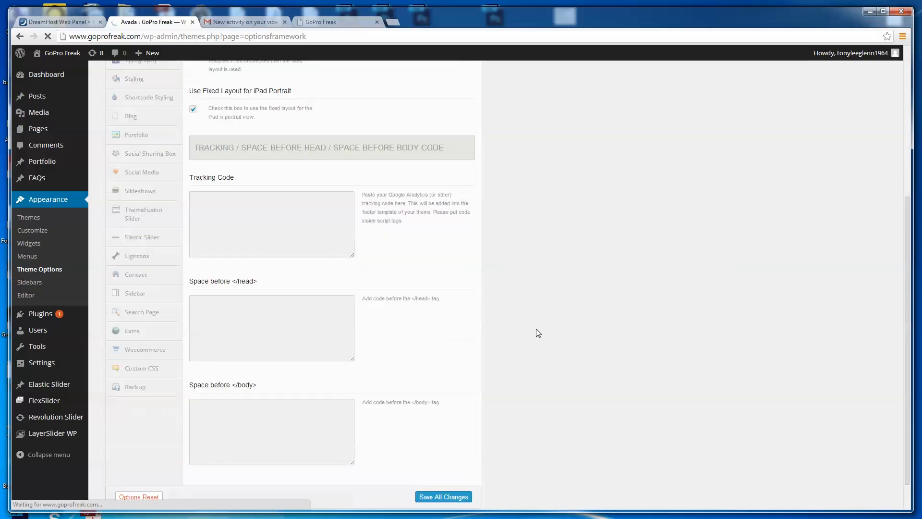
scroll(536, 330, "up", 6)
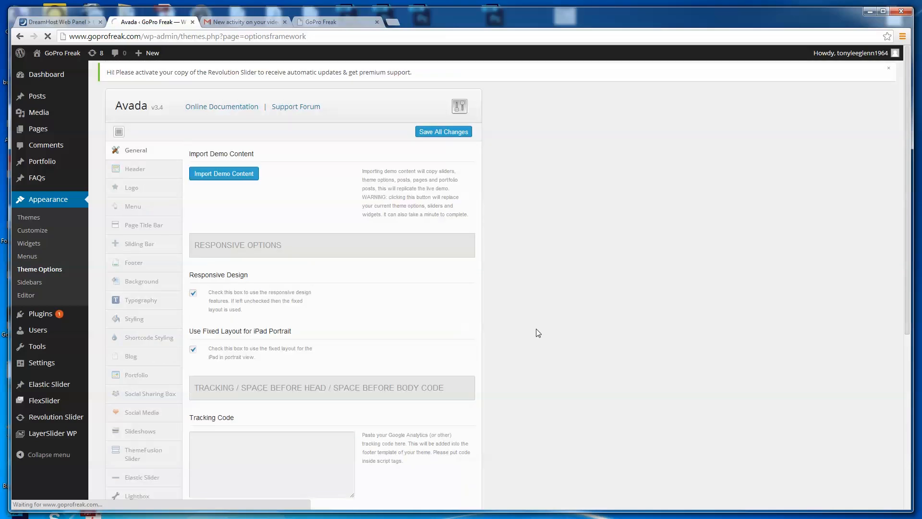
left_click(134, 172)
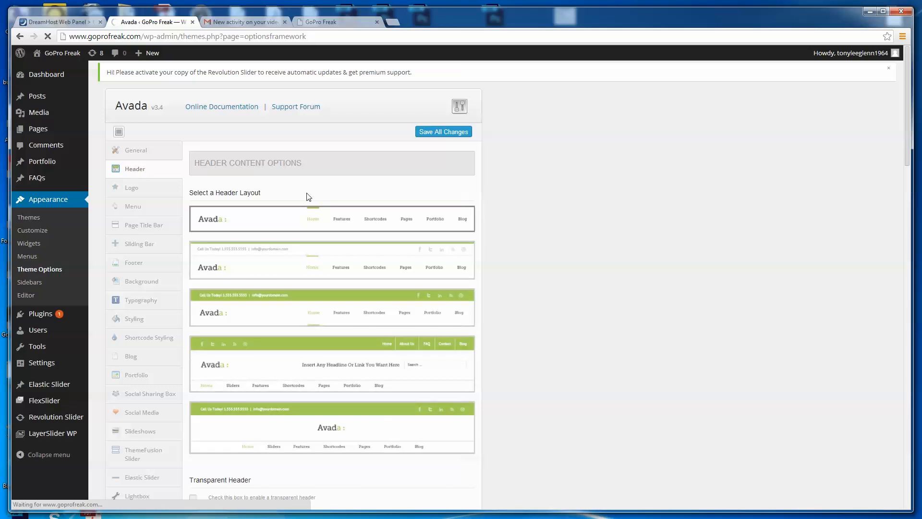
- Try the fourth header layout, the green one with a headline and search field, while the demo import is running
mouse_move(907, 152)
left_mouse_down()
mouse_move(912, 226)
mouse_move(915, 155)
left_mouse_up()
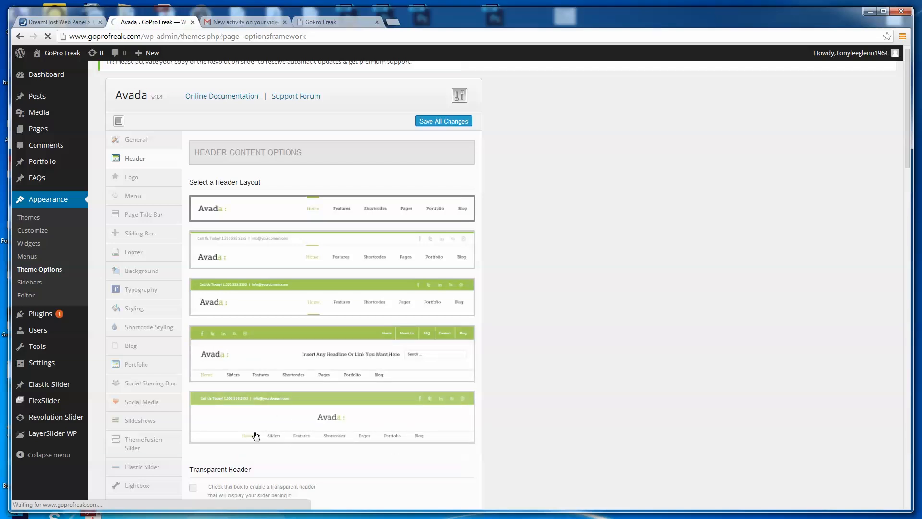
left_click(263, 355)
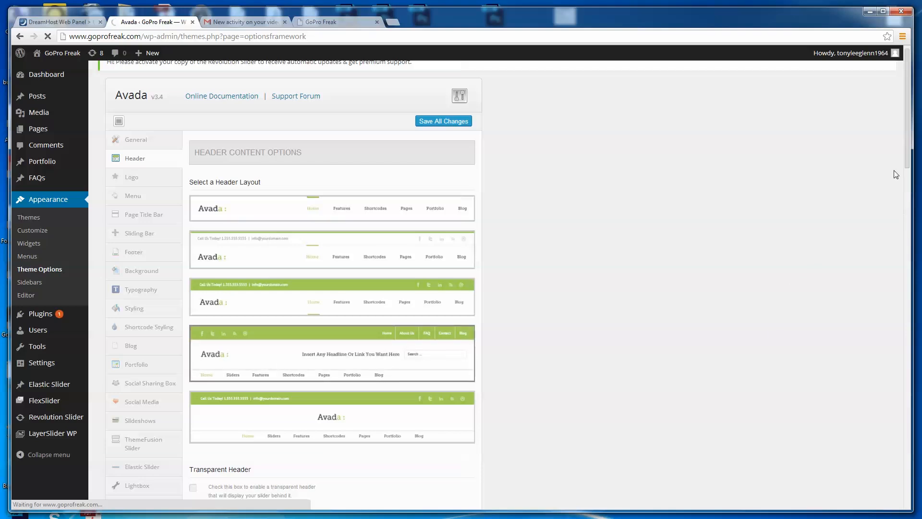
left_click_drag(905, 160, 903, 237)
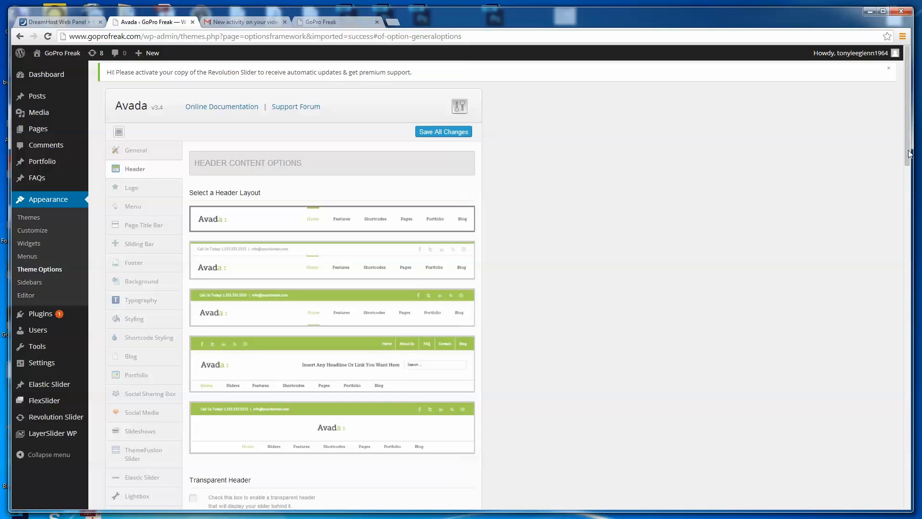
- Select the fourth header layout and choose Tagline + Search as the content area for Header #4
left_click_drag(909, 154, 908, 174)
left_click(438, 297)
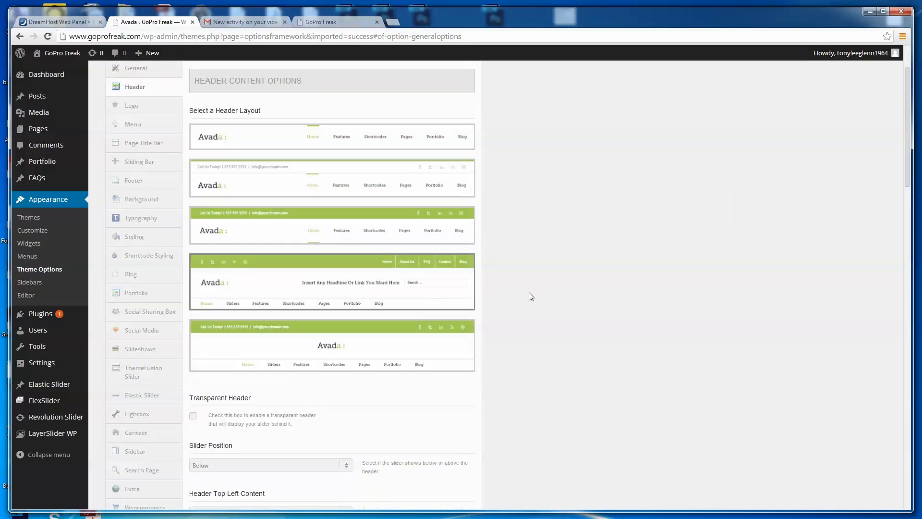
left_click_drag(909, 183, 898, 266)
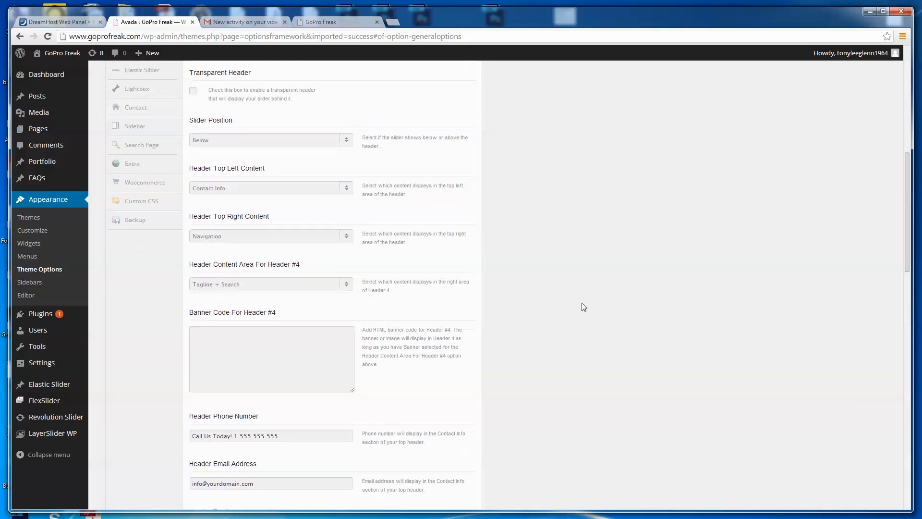
left_click(347, 288)
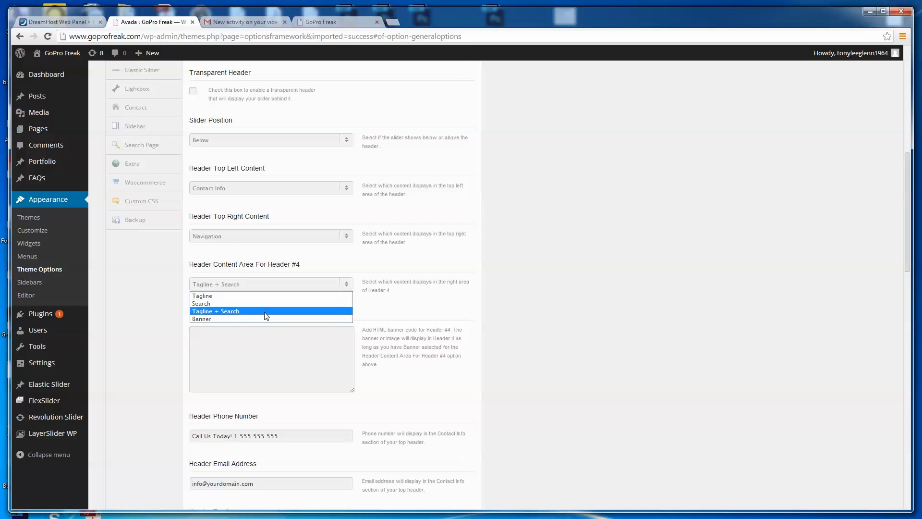
left_click(237, 313)
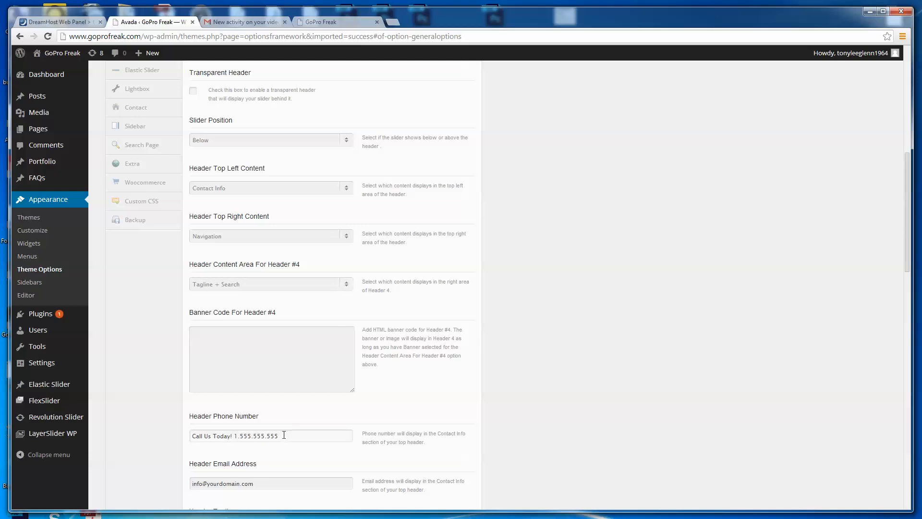
- Replace the placeholder header phone number and header email address with the site owner's own contact details
left_click_drag(294, 436, 238, 435)
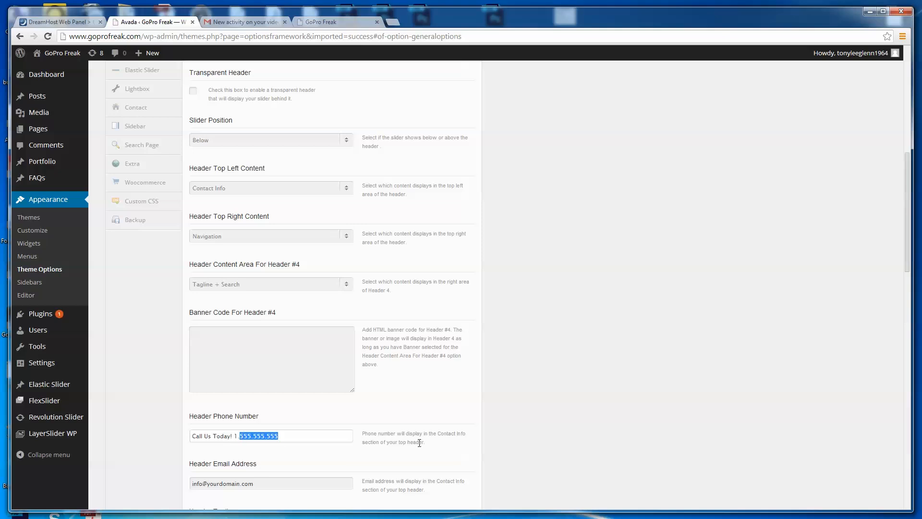
type("828.448")
triple_click(237, 485)
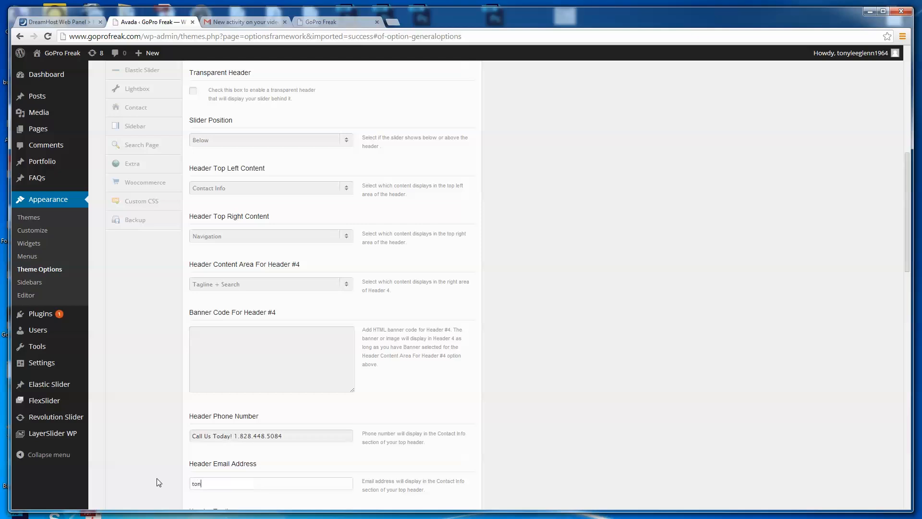
- Set the header tagline to "GoPro Freak - The Freakin' Best of GoPro!"
left_click_drag(905, 271, 902, 325)
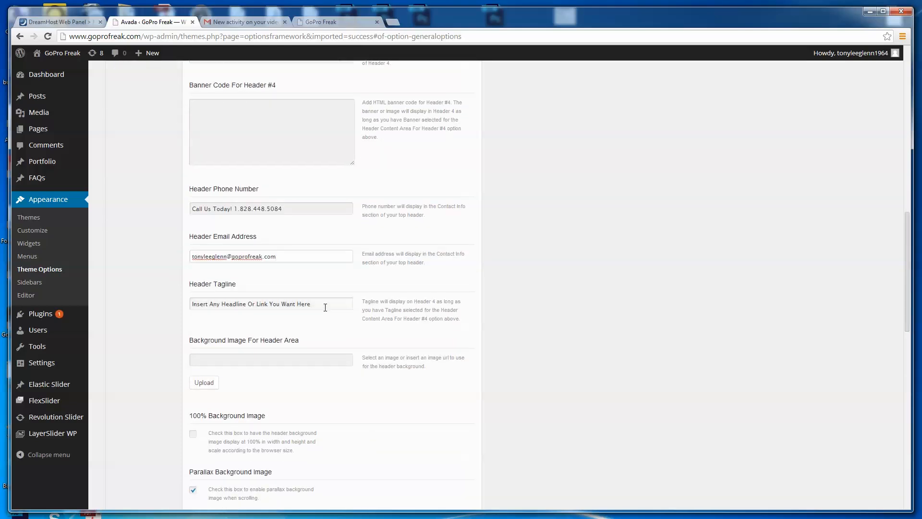
triple_click(307, 303)
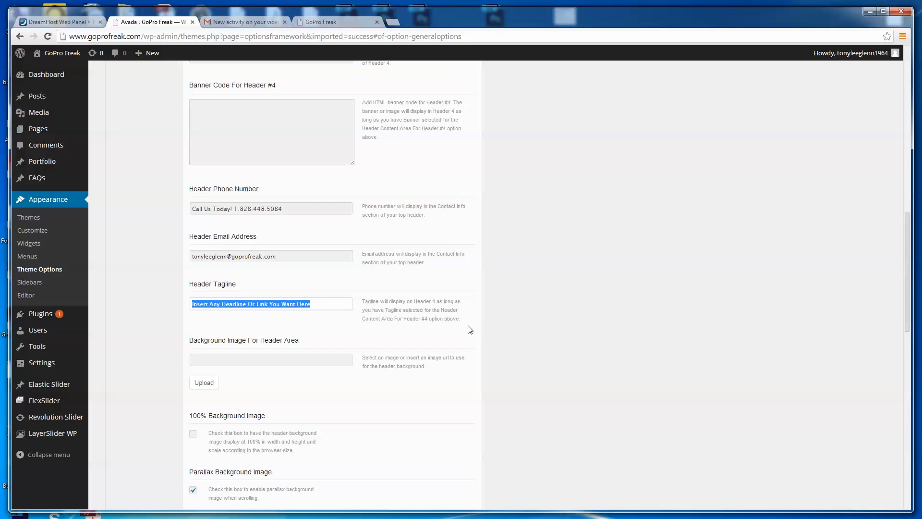
type("GoPro Freak")
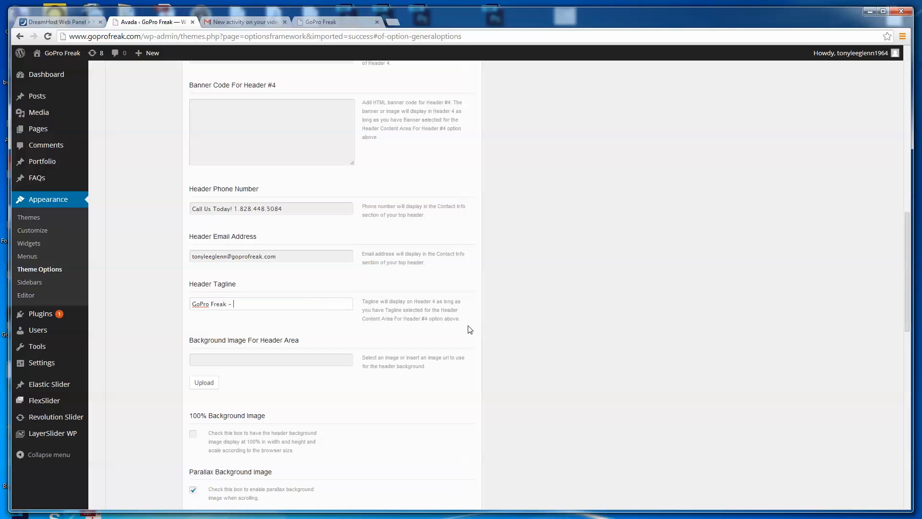
type("- The Freakin'")
type("Best of GoPro!")
- Review the remaining header background, margin and sticky header options and save all theme option changes
scroll(565, 376, "down", 2)
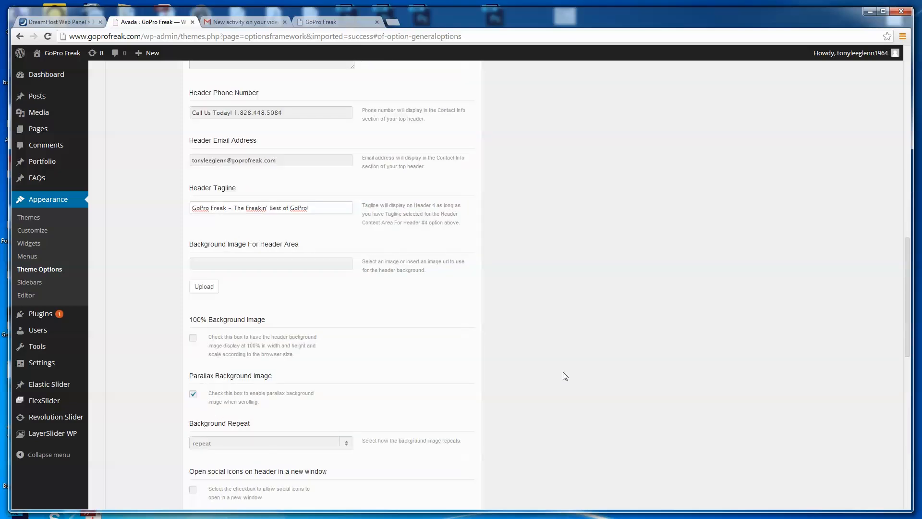
scroll(566, 376, "down", 1)
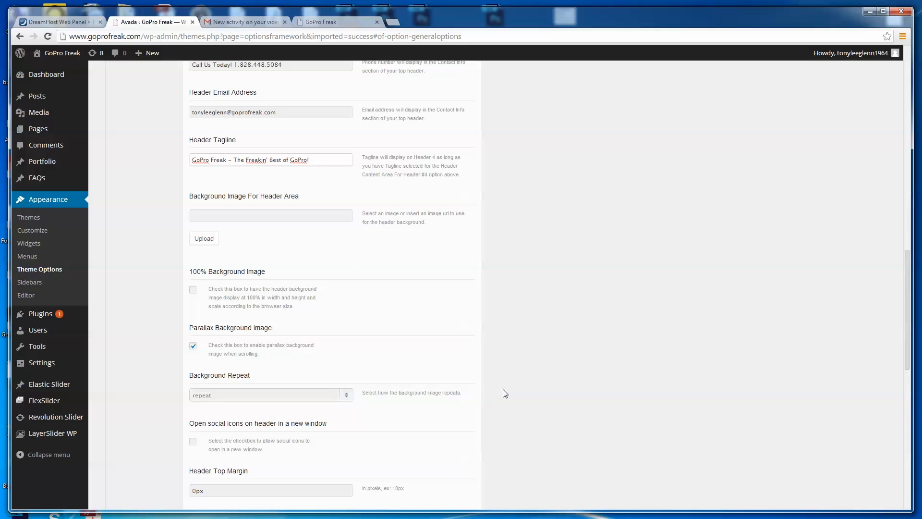
scroll(513, 392, "down", 3)
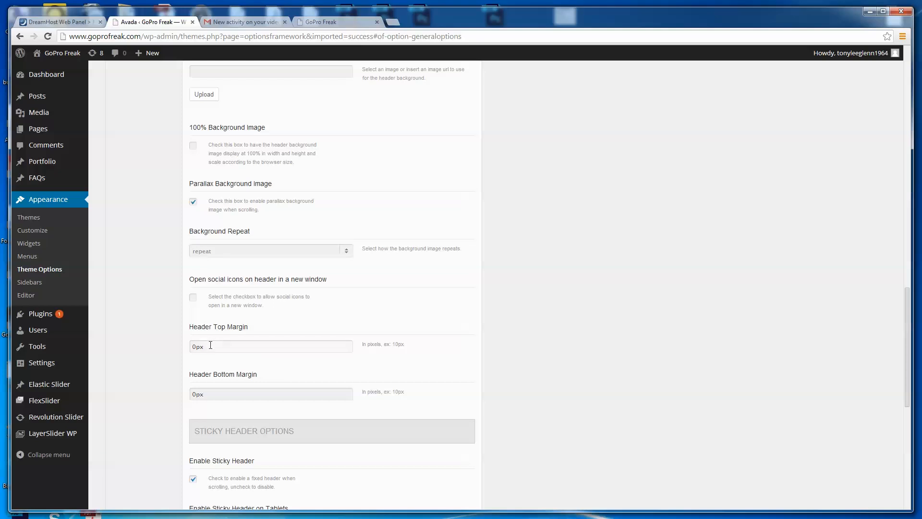
scroll(576, 340, "down", 2)
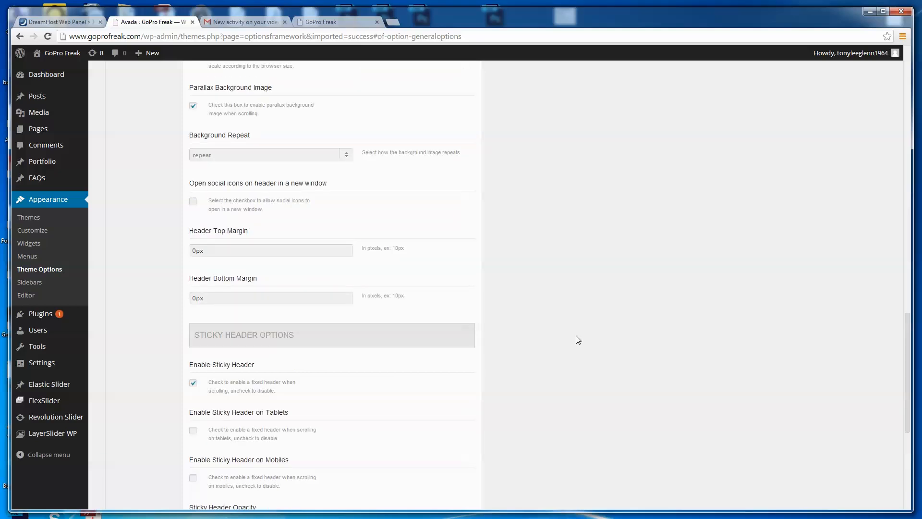
scroll(577, 340, "down", 4)
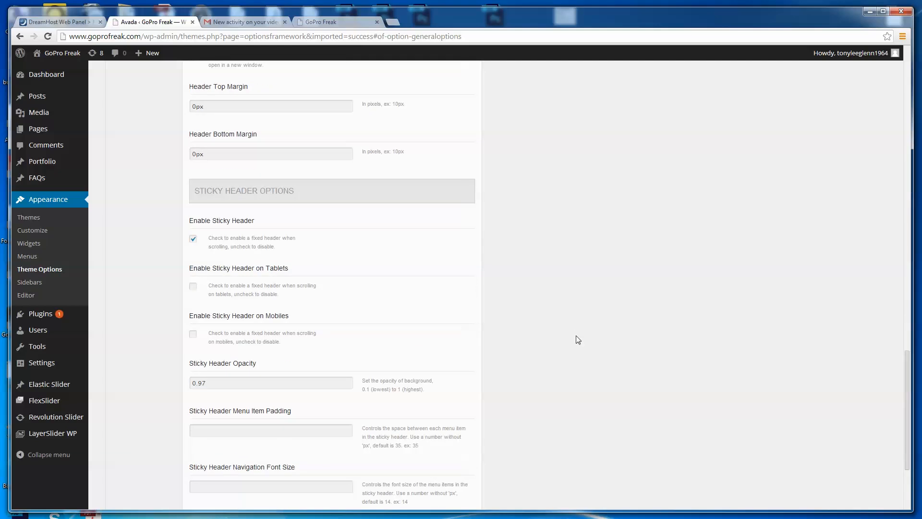
scroll(578, 339, "down", 1)
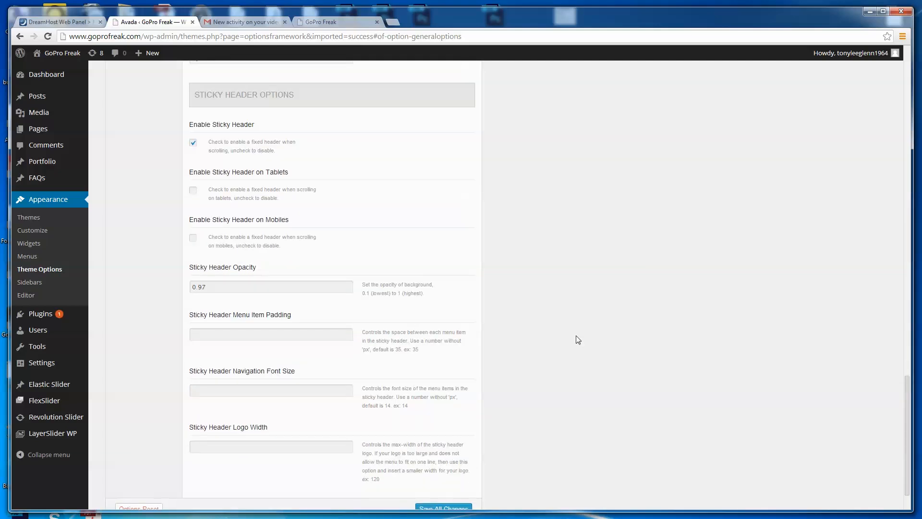
scroll(577, 339, "down", 1)
left_click(447, 464)
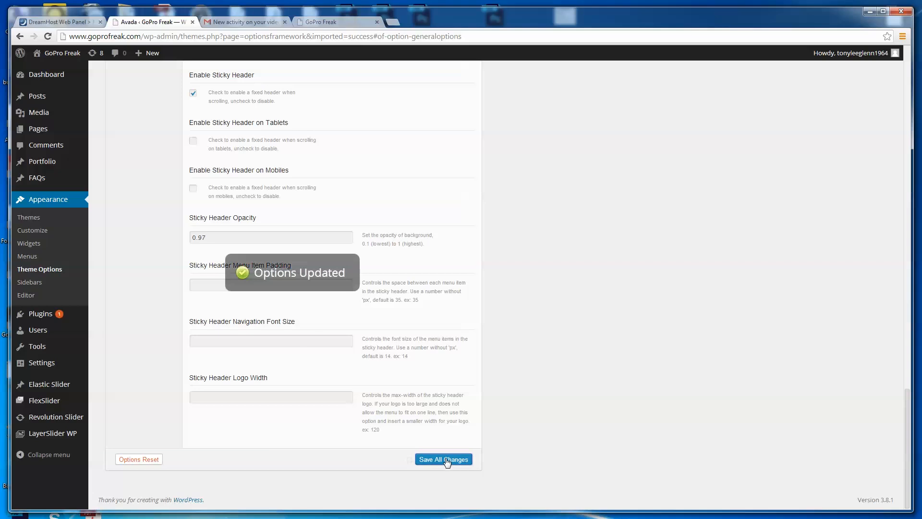
- Switch to the open goprofreak.com site and reload it to check the imported demo content and new header
left_click(347, 24)
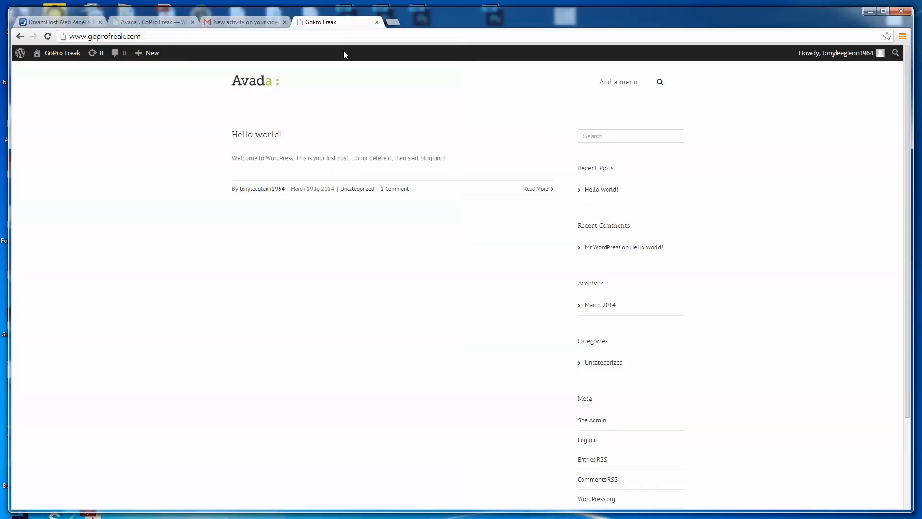
key("F5")
scroll(344, 51, "down", 1)
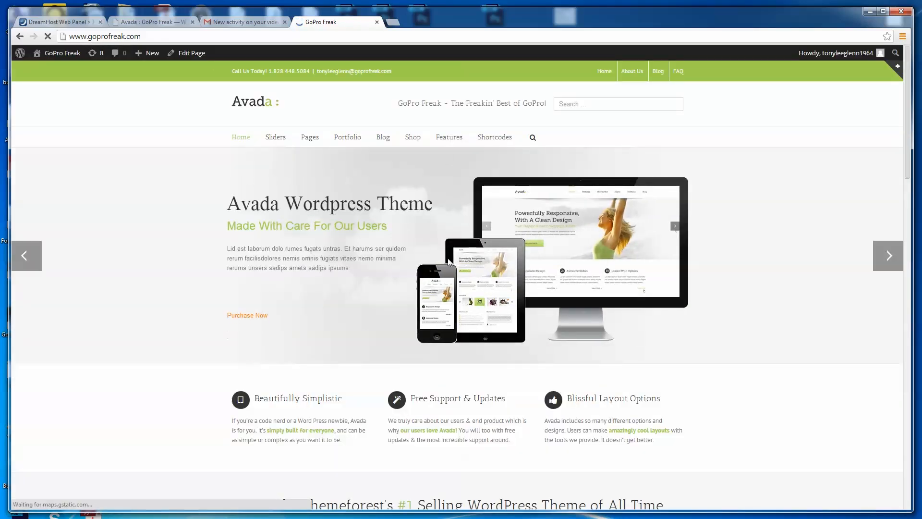
- Look through the home page's slider, its content sections and the submenus of the main navigation
left_click(888, 256)
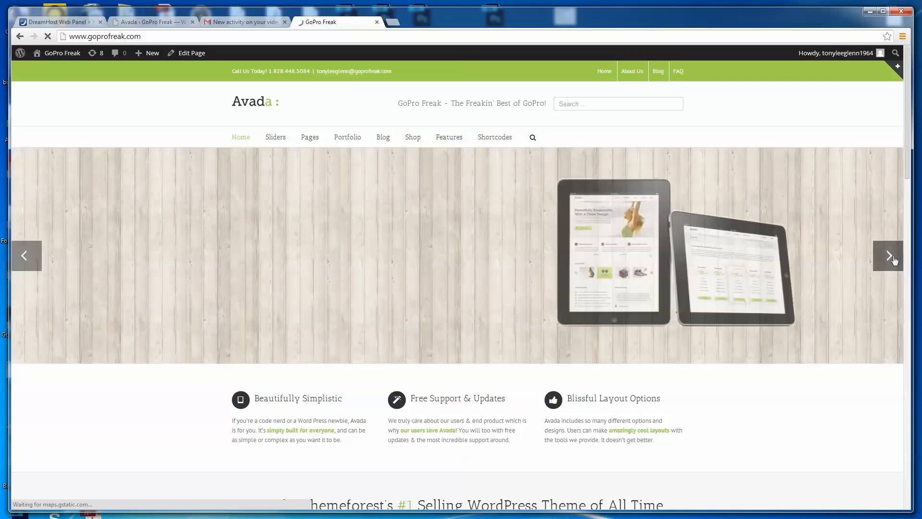
scroll(893, 257, "down", 1)
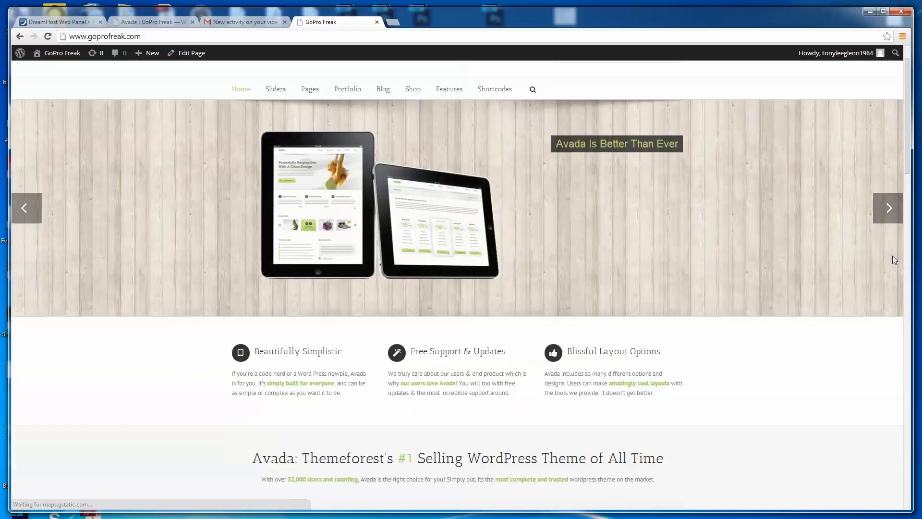
left_click(892, 209)
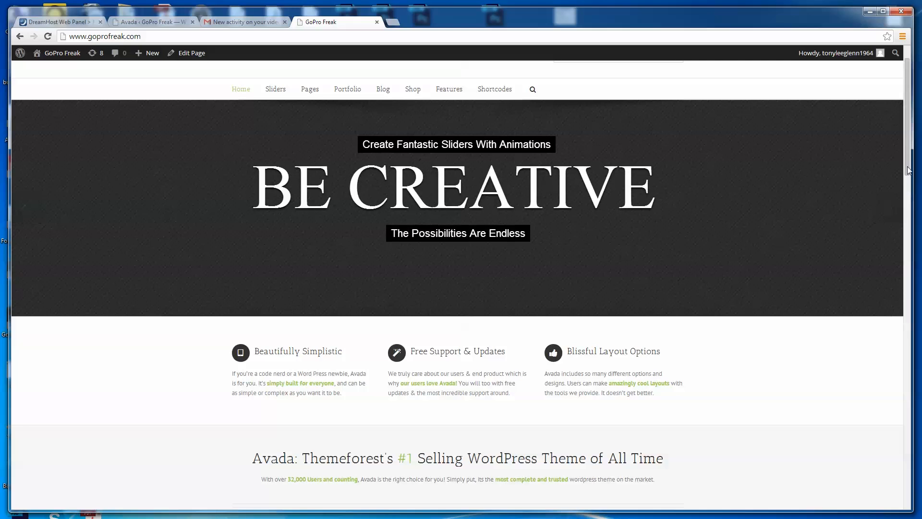
scroll(902, 260, "down", 7)
left_click_drag(901, 255, 892, 105)
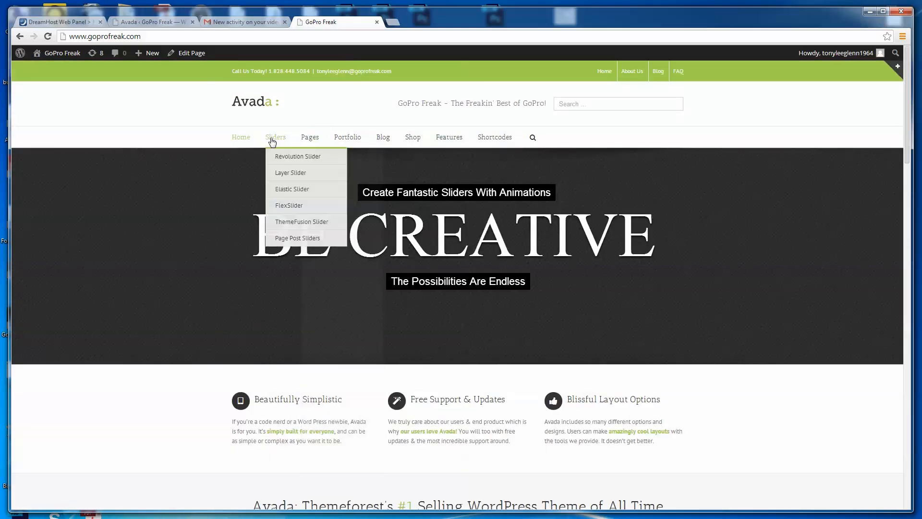
mouse_move(309, 140)
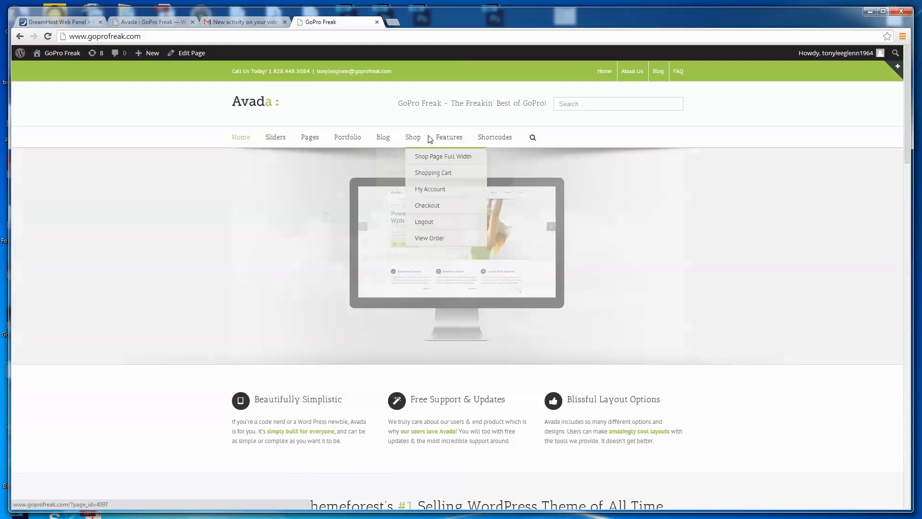
mouse_move(503, 138)
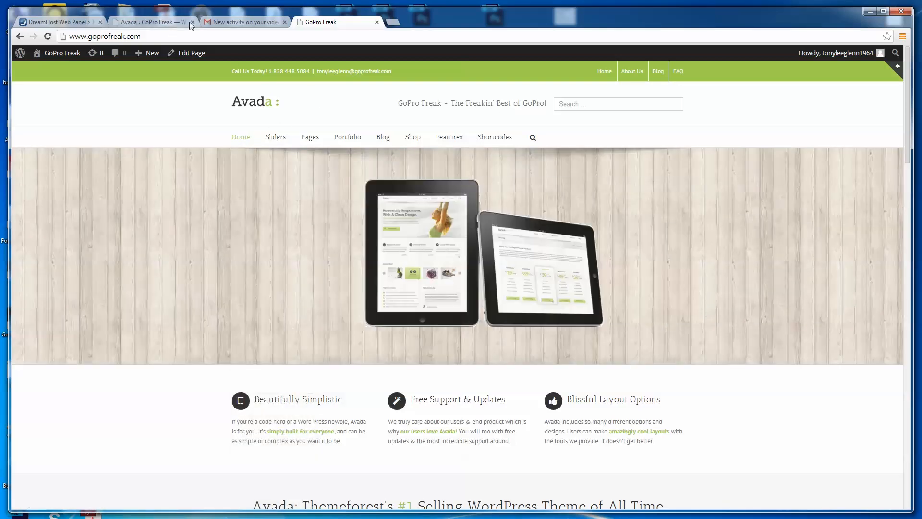
- Return to the site's WordPress admin and open the editor for adding a new page
left_click(155, 24)
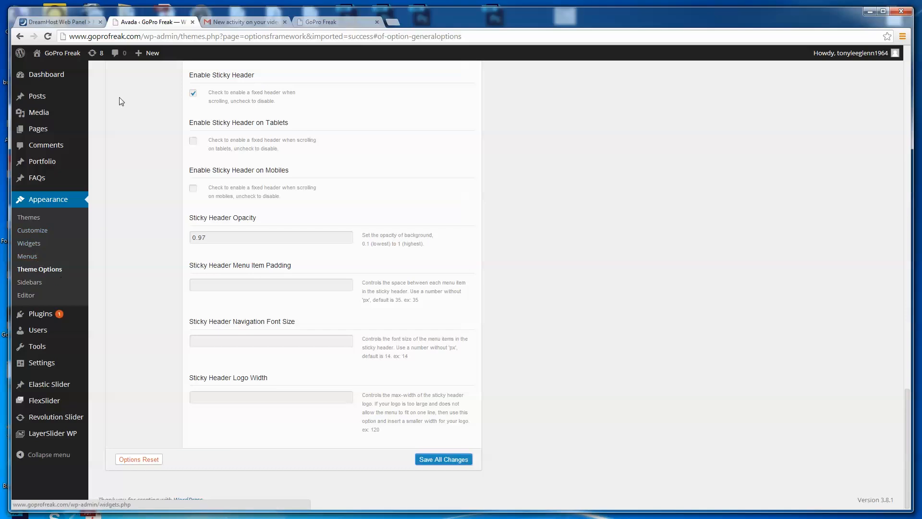
mouse_move(45, 137)
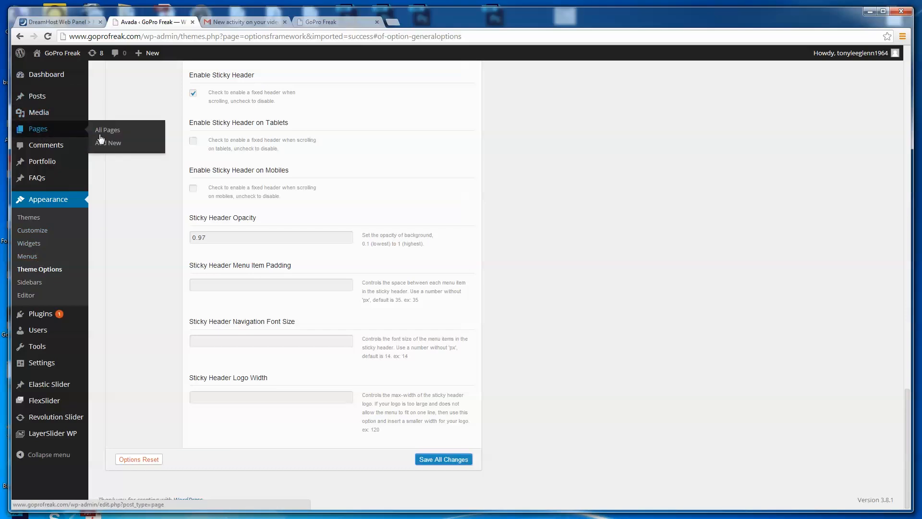
left_click(113, 146)
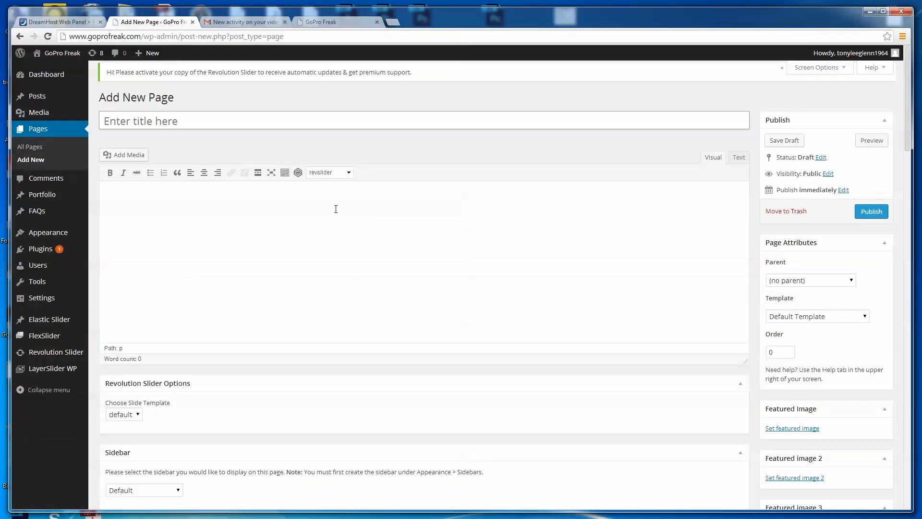
left_click(194, 127)
left_click(139, 205)
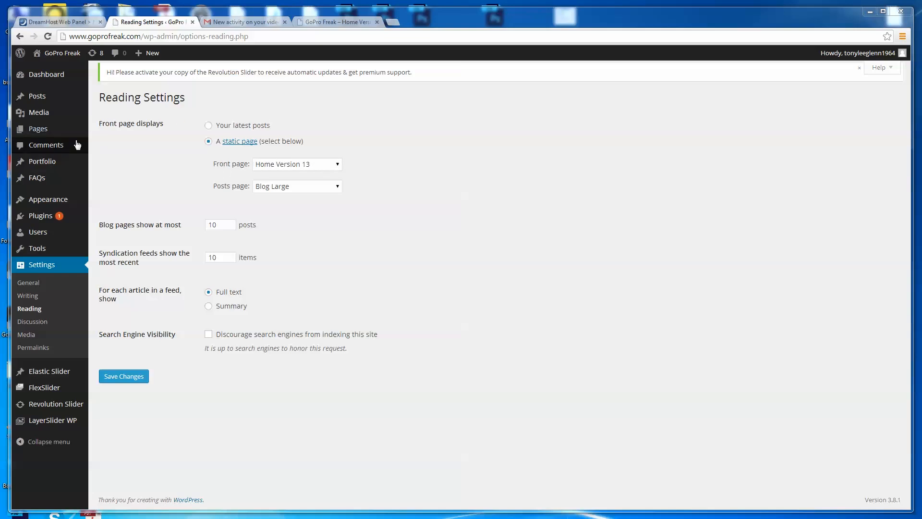
- Switch to the open goprofreak.com site and preview the Home Version 1 demo page with its slider and content
left_click(334, 22)
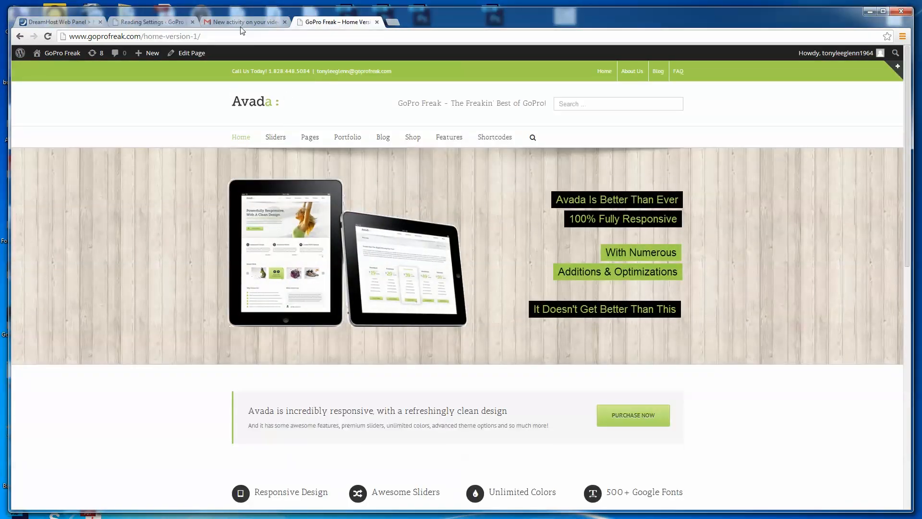
mouse_move(241, 138)
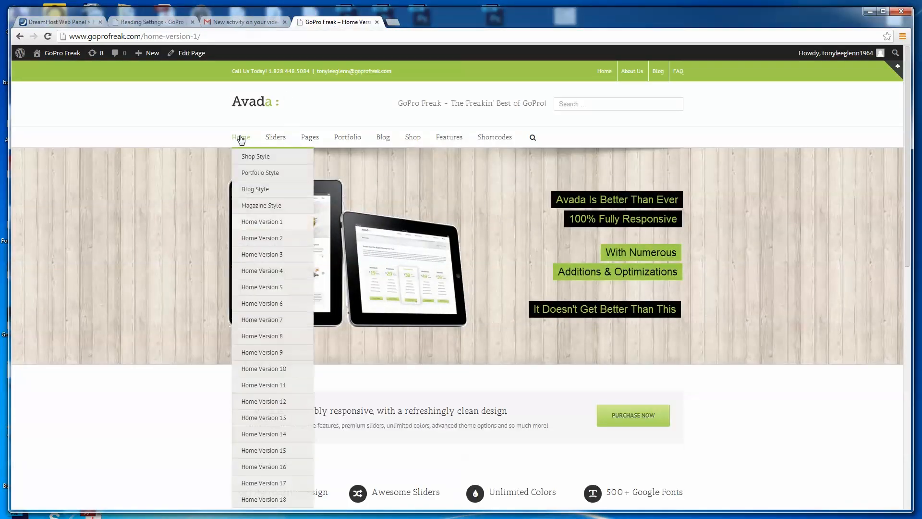
left_click(269, 223)
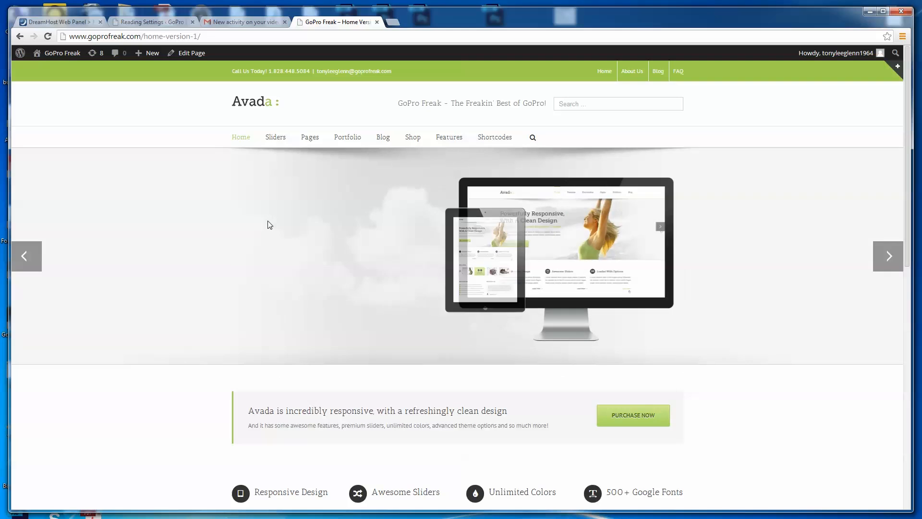
left_click(889, 256)
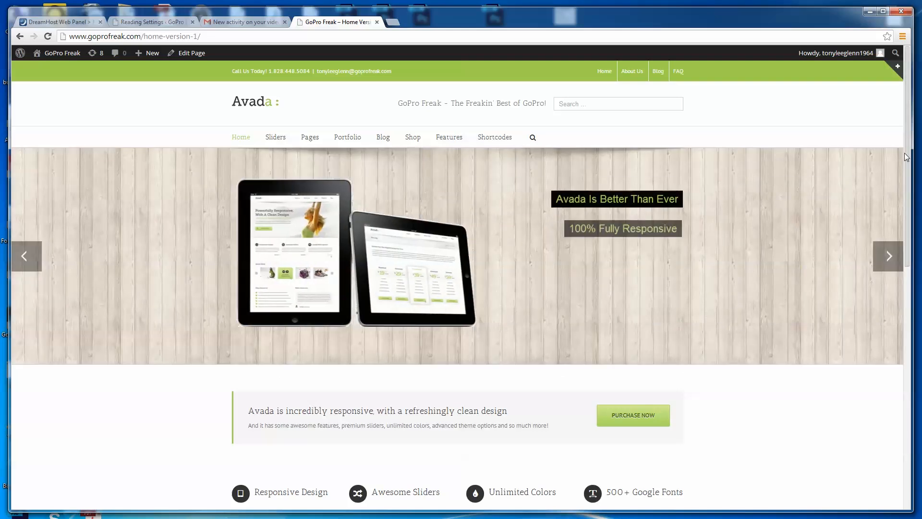
left_click_drag(908, 155, 908, 184)
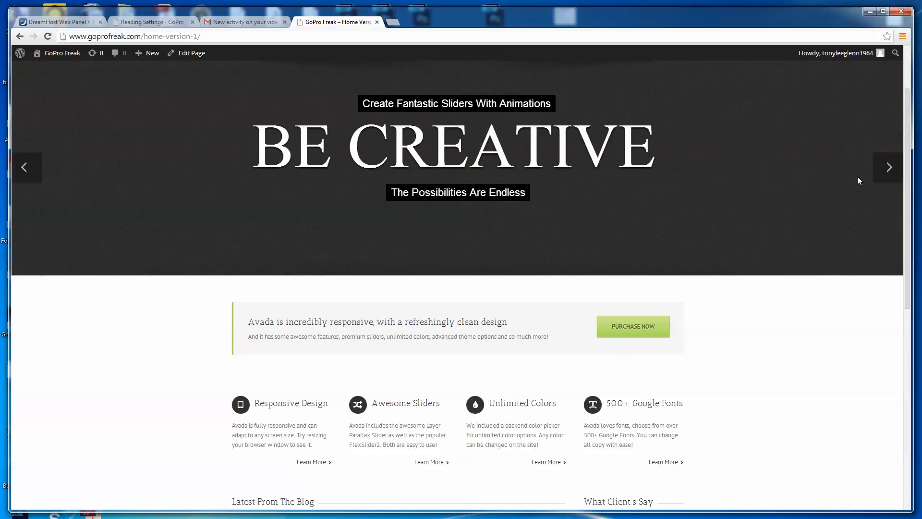
scroll(323, 104, "up", 2)
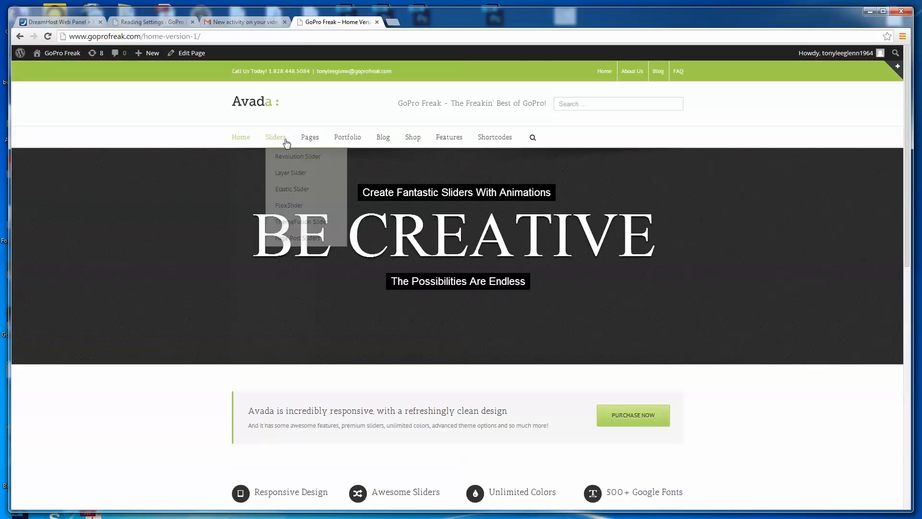
- Open the Home Version 2 demo page and advance its Recent Work carousel
mouse_move(241, 137)
left_click(265, 240)
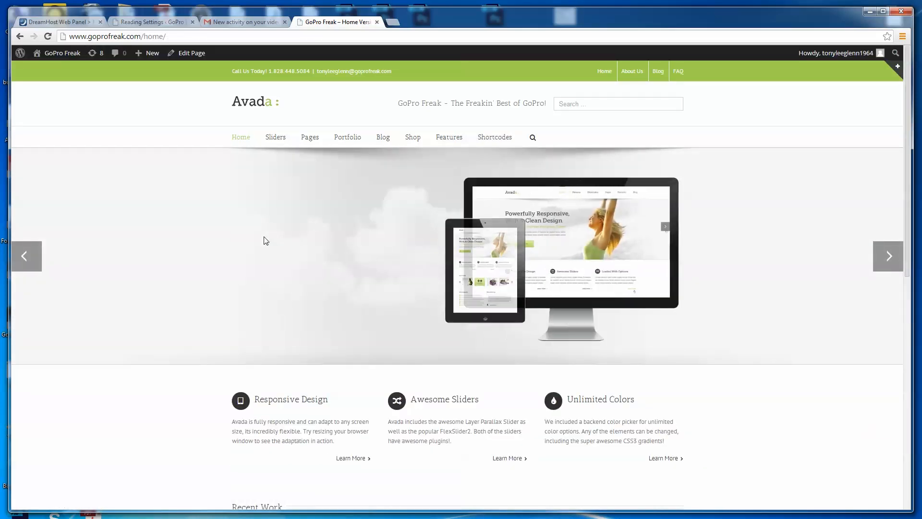
left_click_drag(906, 184, 919, 324)
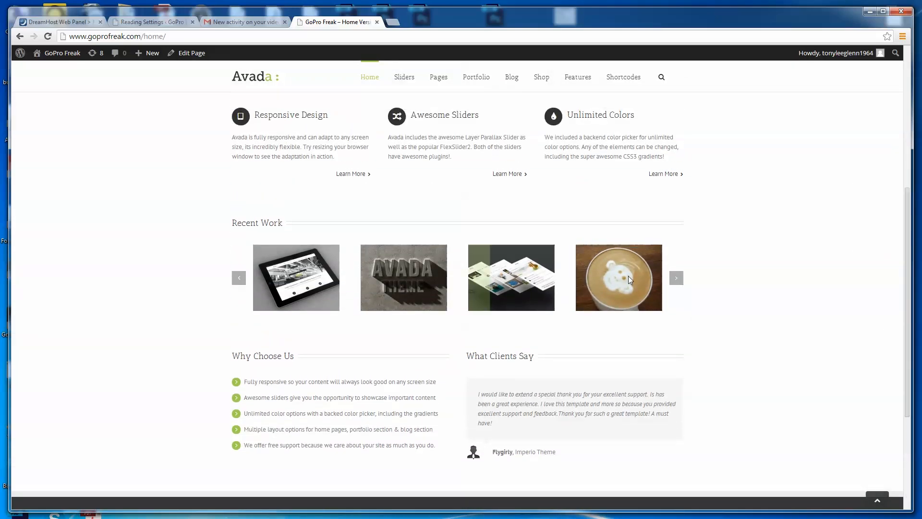
left_click(676, 278)
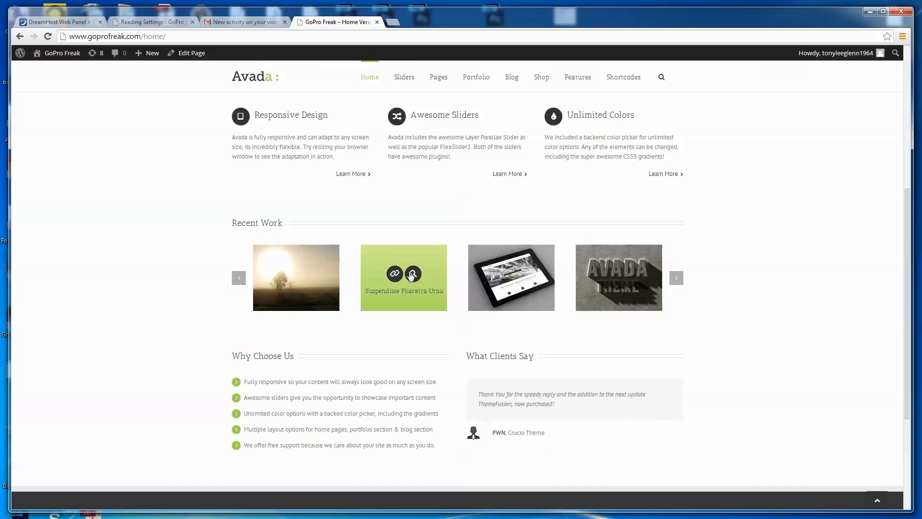
- Enlarge the Avada price tag image in Recent Work and close it, then open, pause and close the tablet item's video
left_click(413, 274)
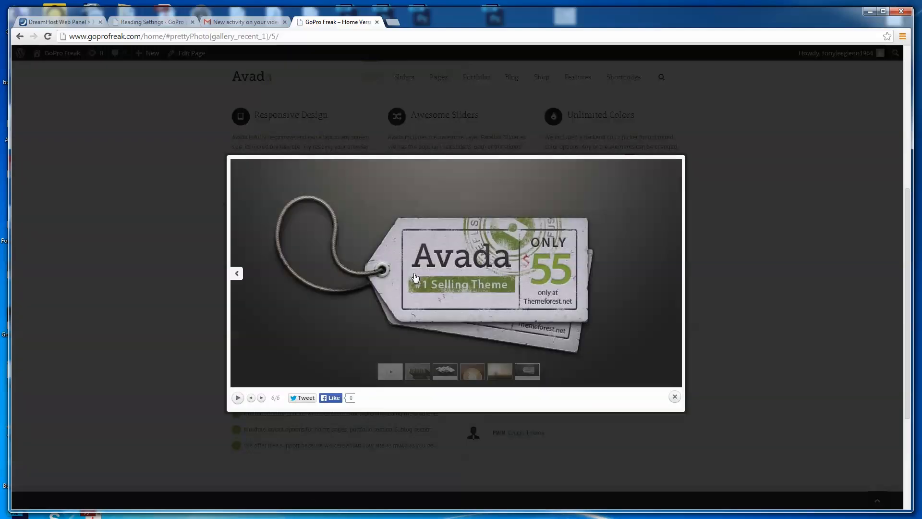
left_click(676, 398)
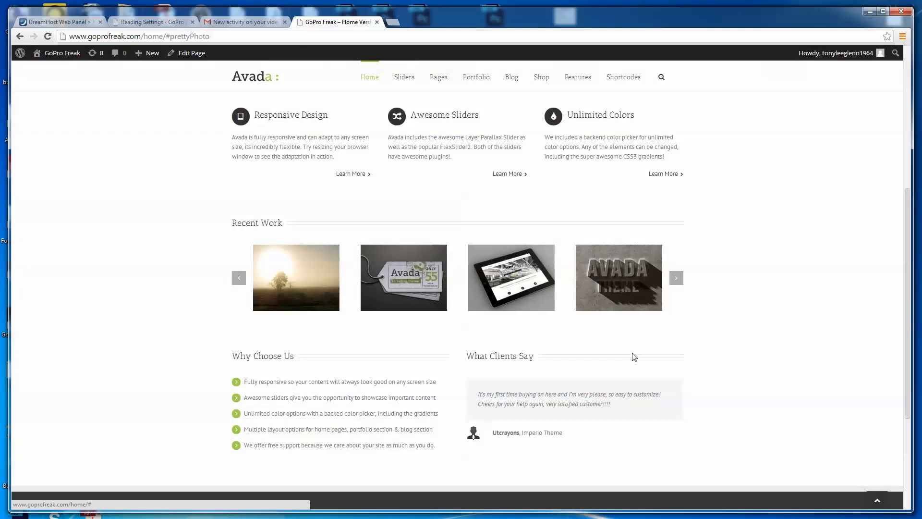
left_click(522, 275)
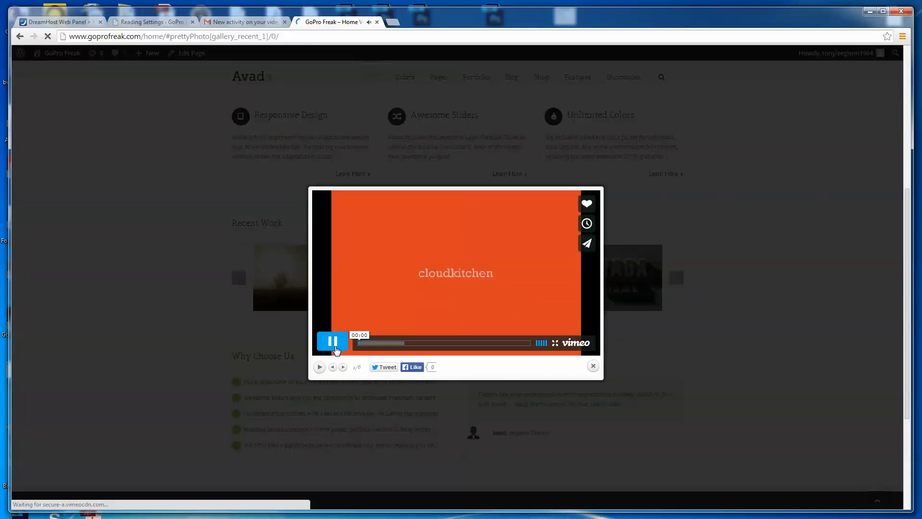
left_click(336, 344)
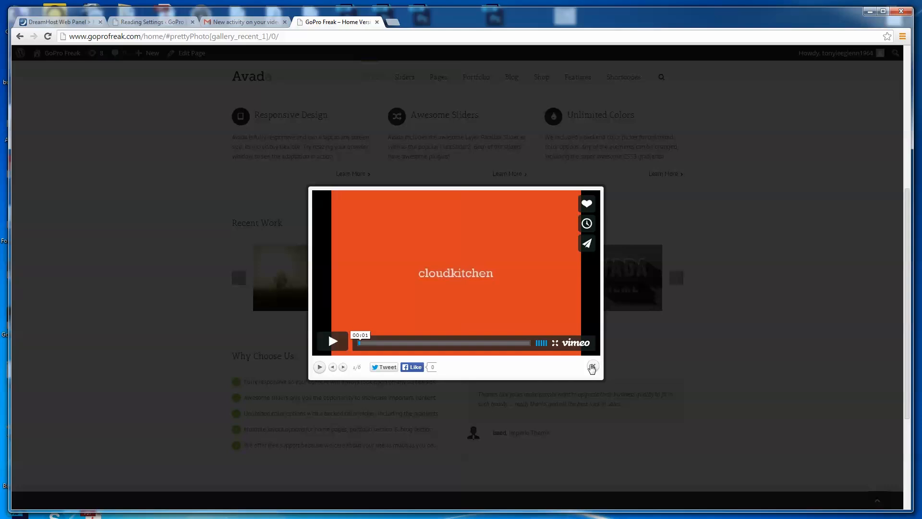
left_click(593, 366)
- Enlarge the Avada Theme image in Recent Work, browse forward through two more gallery images and close the viewer
mouse_move(640, 287)
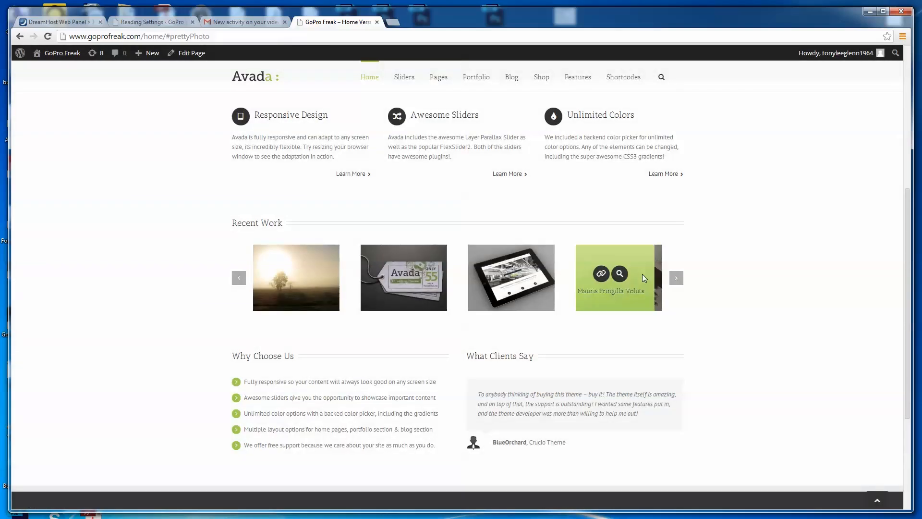
left_click(628, 276)
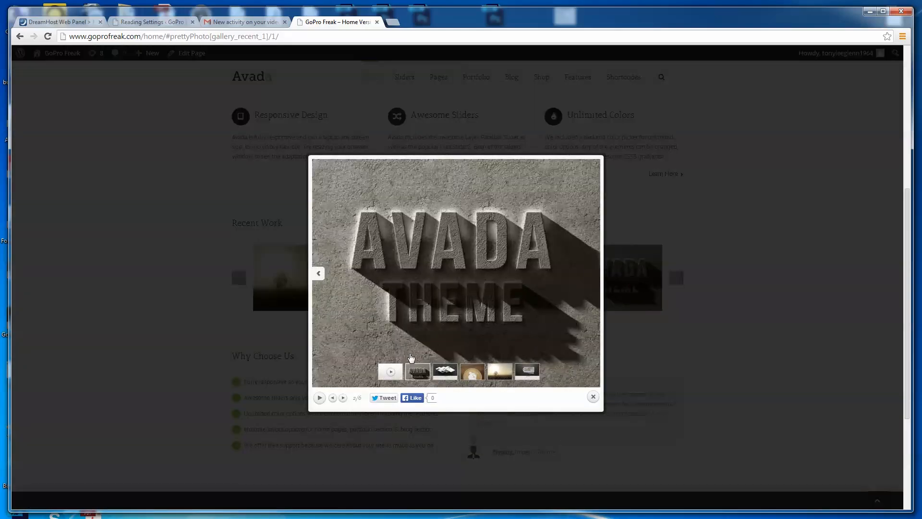
left_click(343, 398)
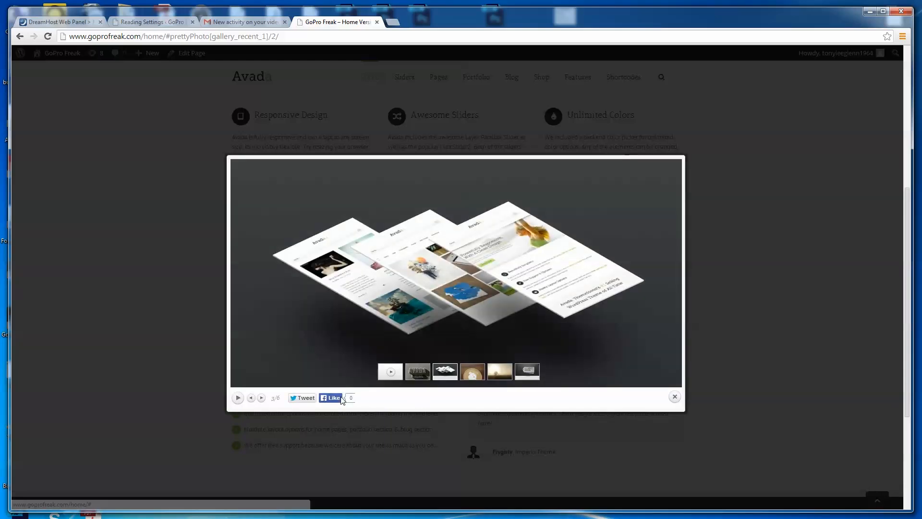
left_click(262, 398)
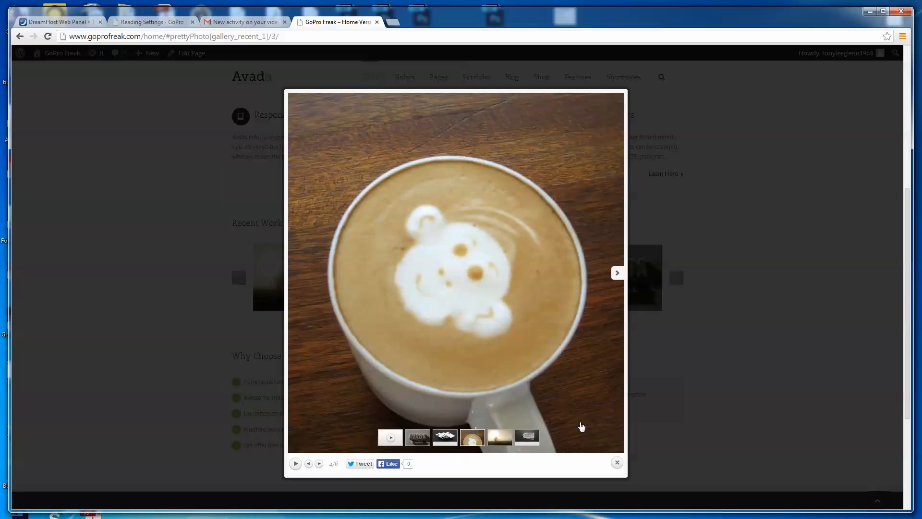
left_click(617, 463)
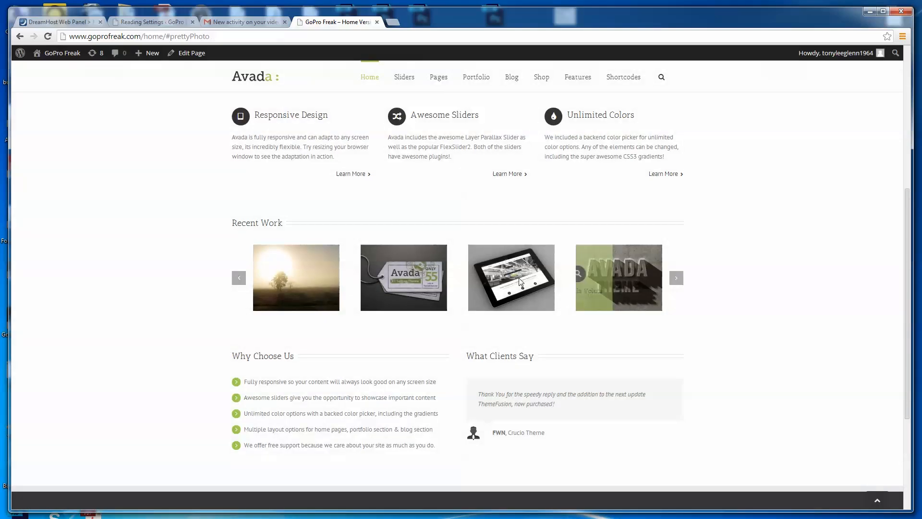
- Examine the lower part of the Home Version 2 page down to its footer and return to the page's beginning
mouse_move(420, 308)
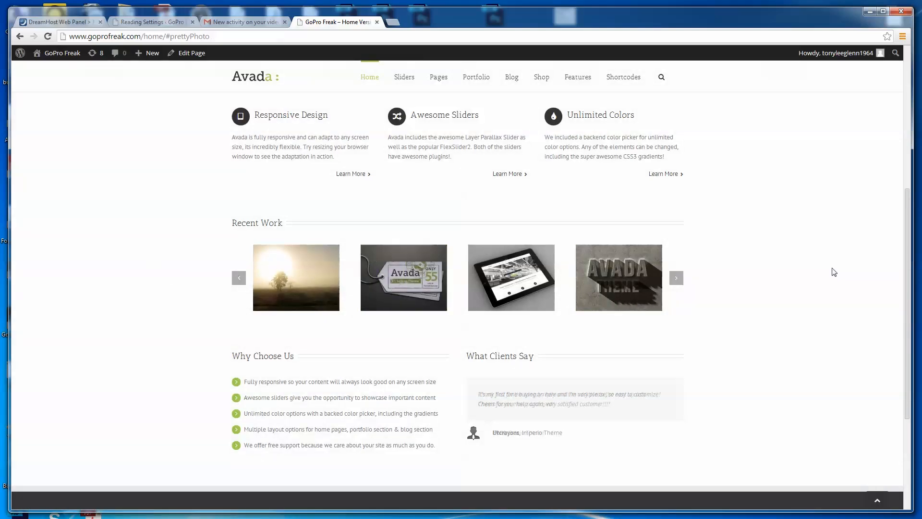
left_click_drag(909, 316, 904, 412)
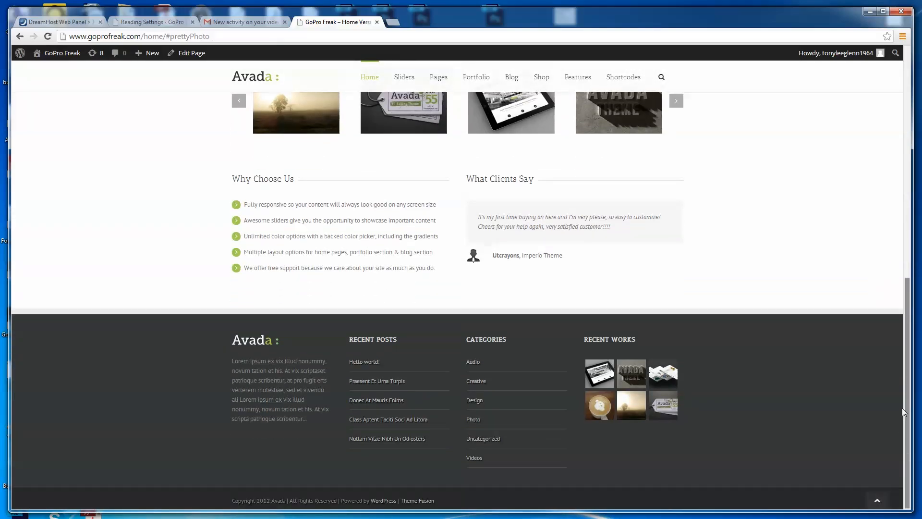
scroll(905, 404, "up", 15)
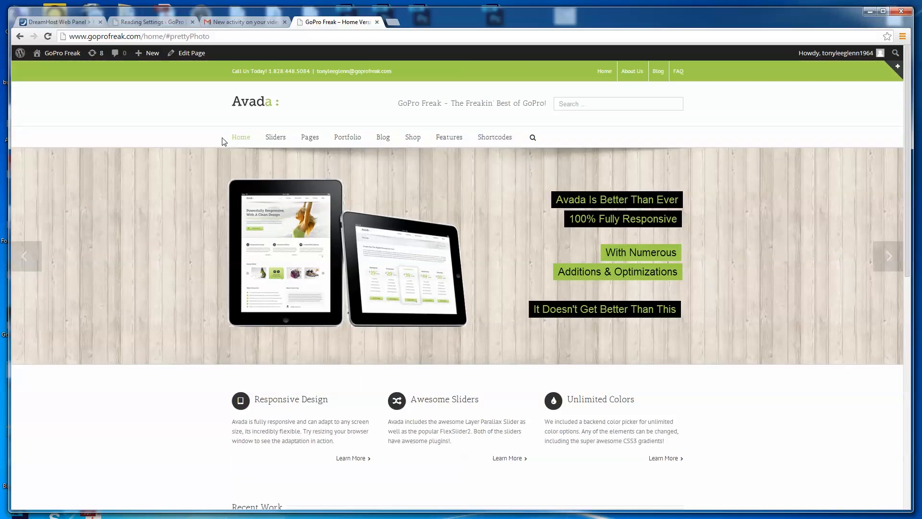
- Open the Home Version 10 demo page and review its layout
mouse_move(248, 147)
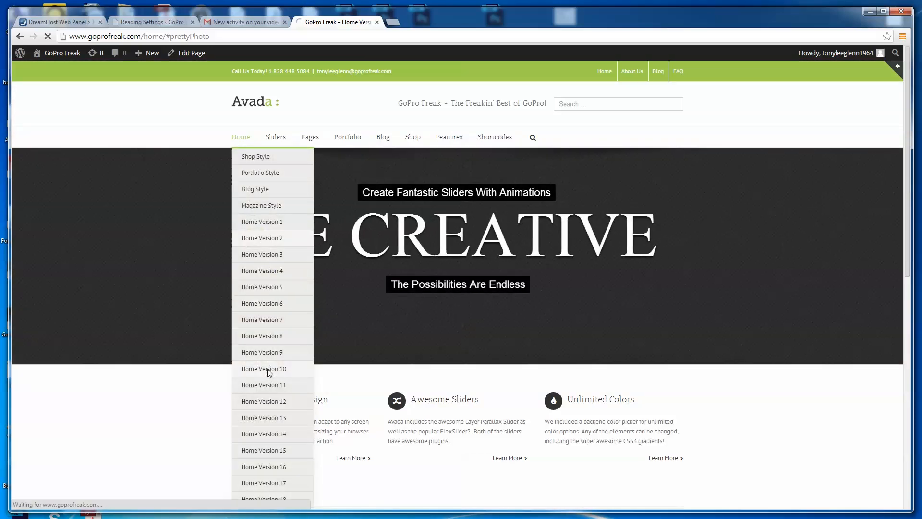
left_click(267, 369)
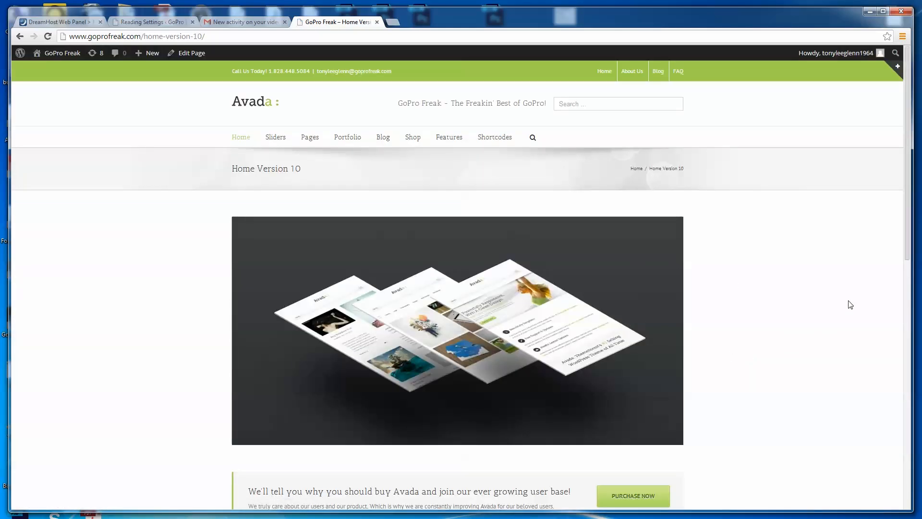
scroll(729, 385, "down", 2)
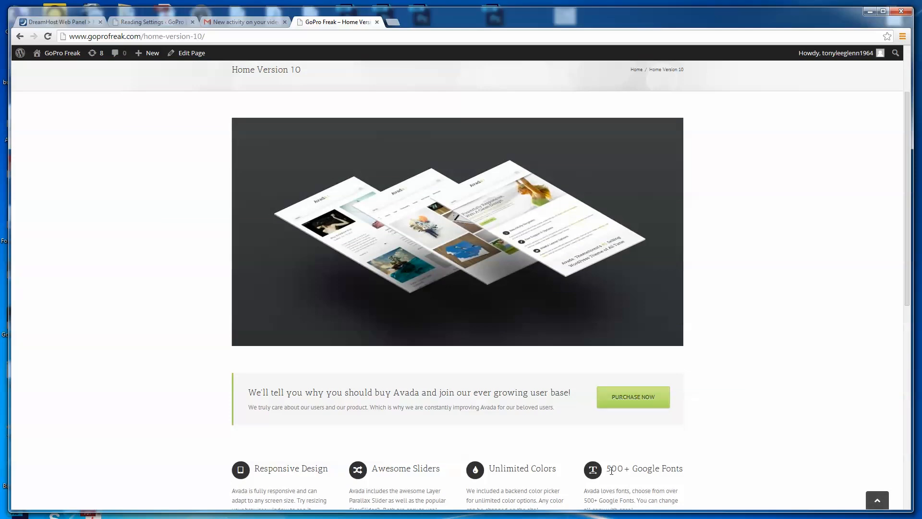
left_click_drag(907, 277, 877, 207)
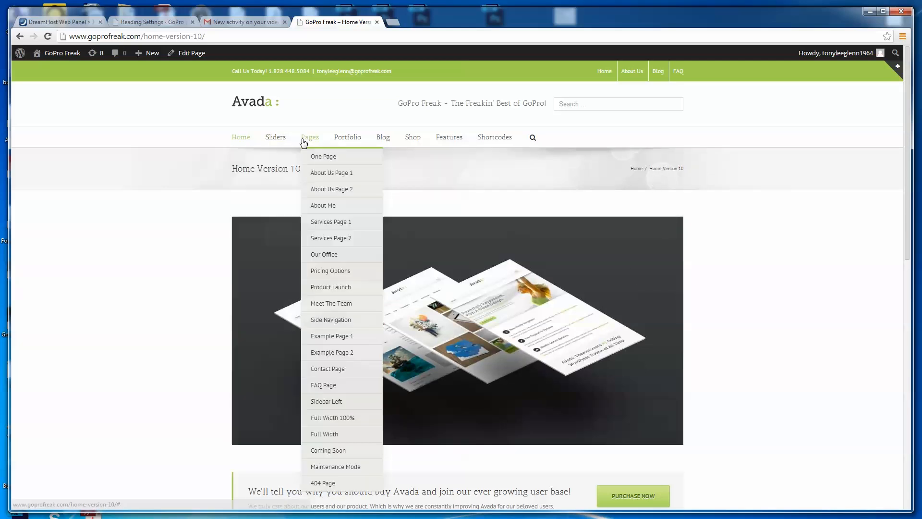
- Open the Revolution Slider demo page, review its content down to the footer and return to the page's beginning
mouse_move(271, 143)
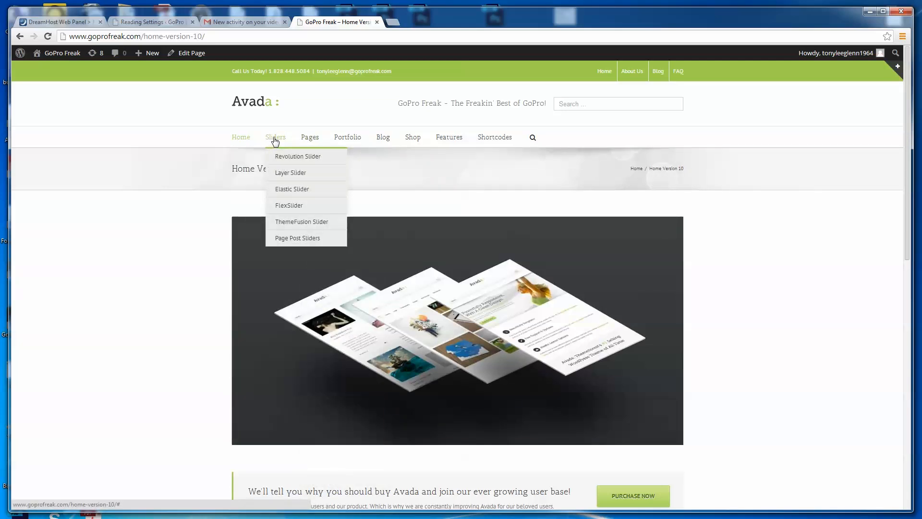
left_click(289, 157)
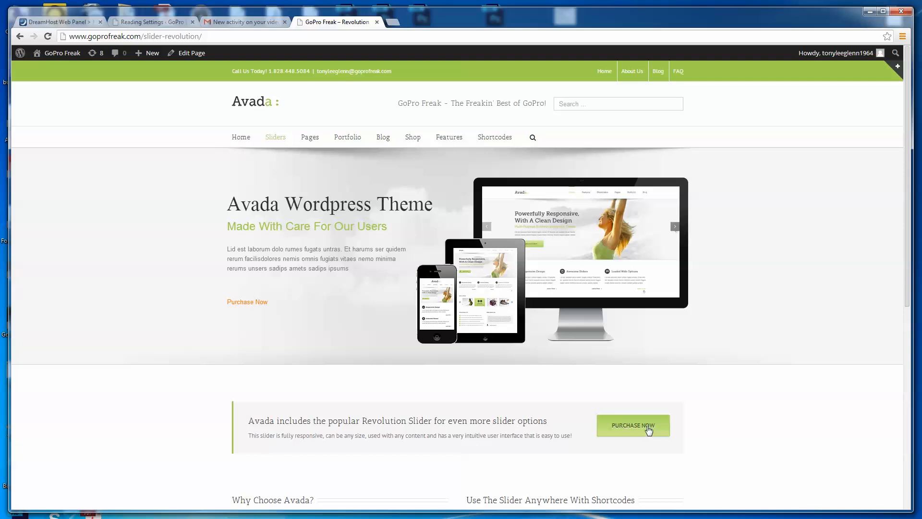
left_click_drag(908, 258, 889, 402)
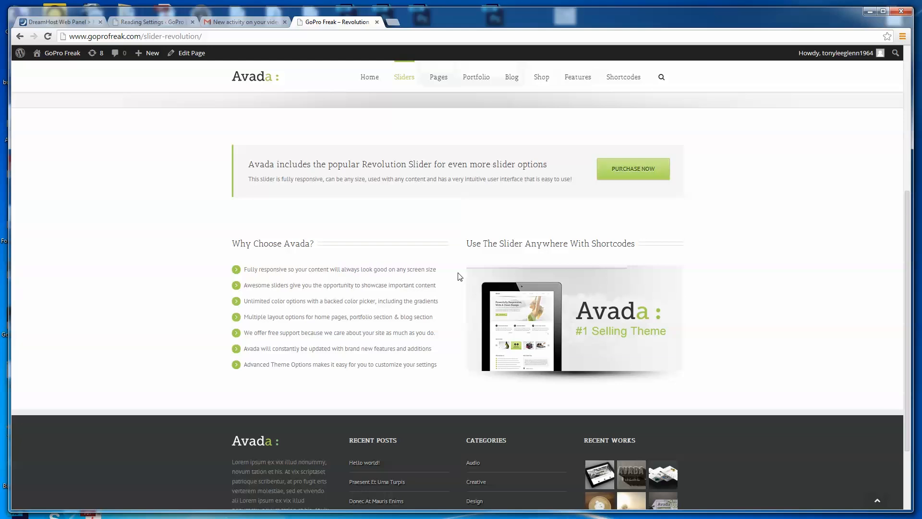
left_click_drag(908, 240, 881, 57)
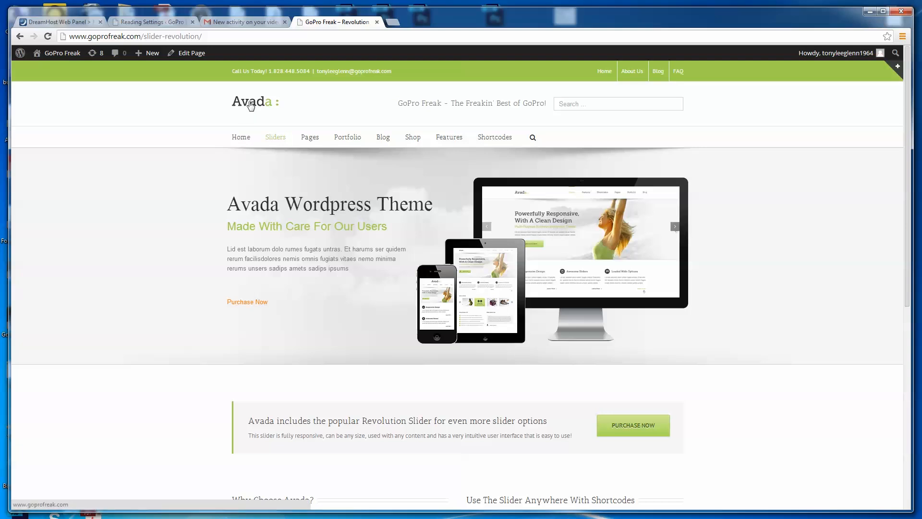
- Open the 2 Column Classic portfolio page and look through its items down to the last row
mouse_move(352, 140)
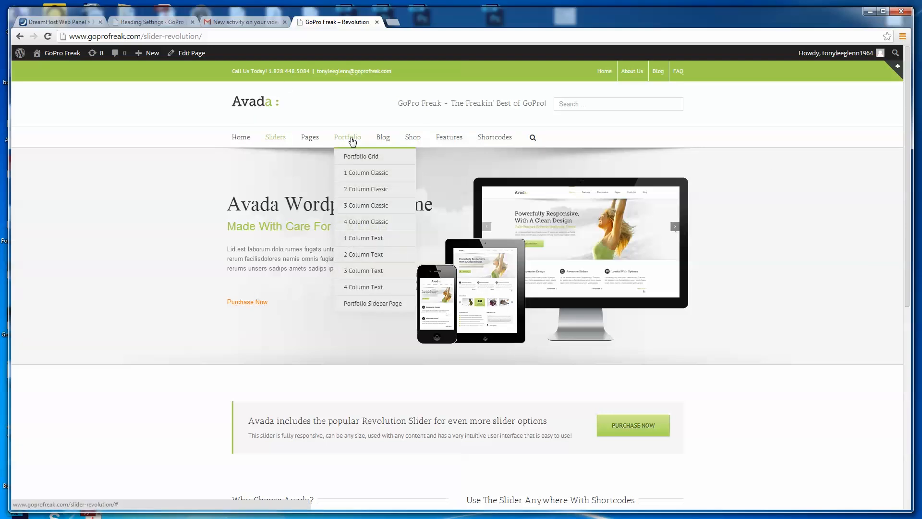
left_click(373, 194)
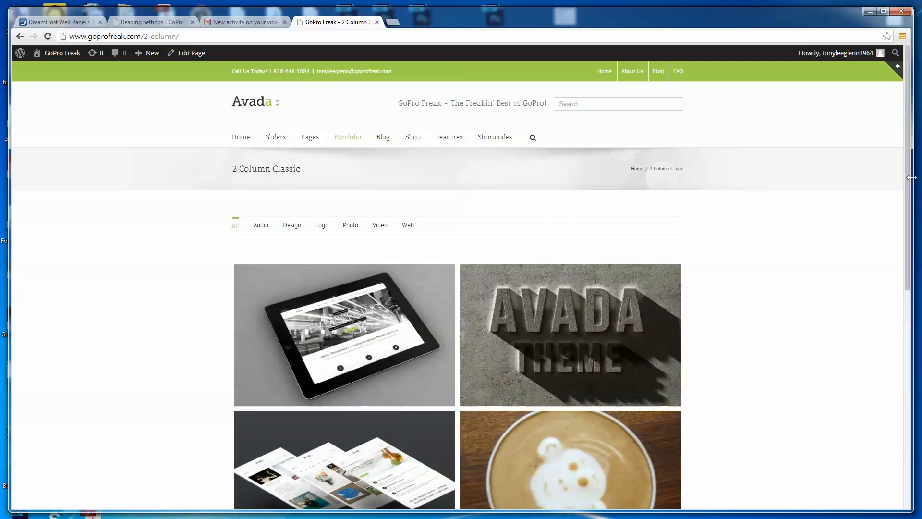
left_click_drag(907, 187, 871, 319)
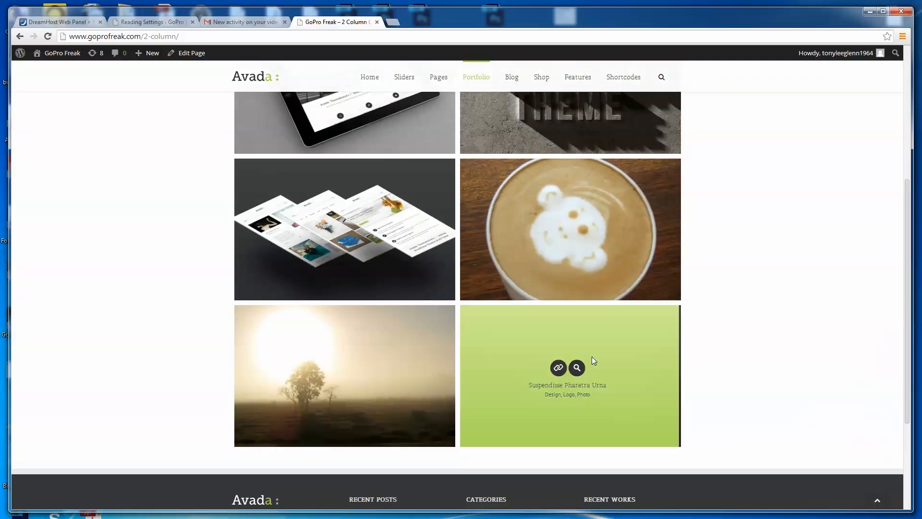
- Enlarge the Suspendisse Pharetra Urna image in the portfolio and switch the viewer to the third gallery image
left_click(563, 368)
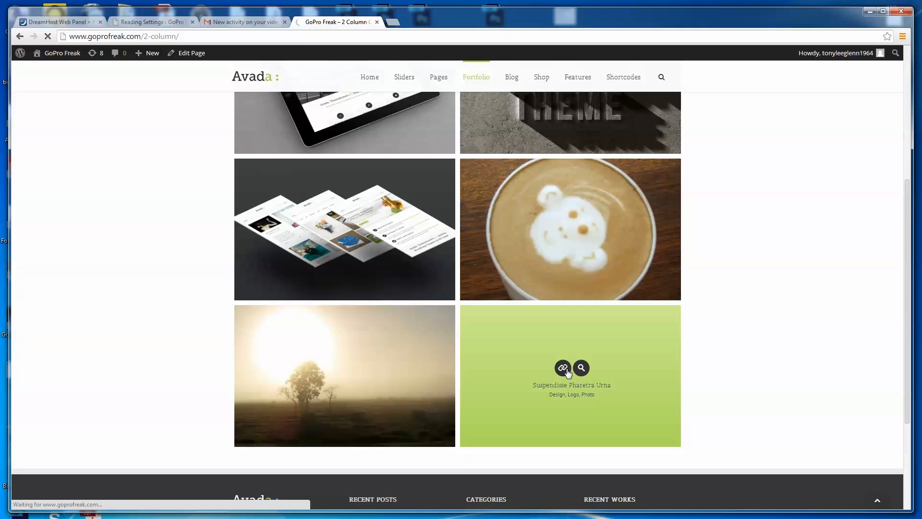
left_click(581, 368)
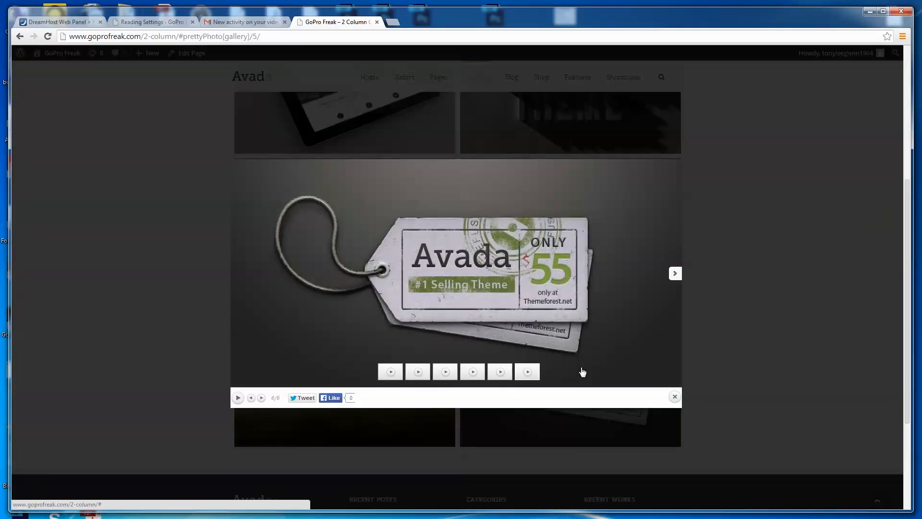
left_click(445, 372)
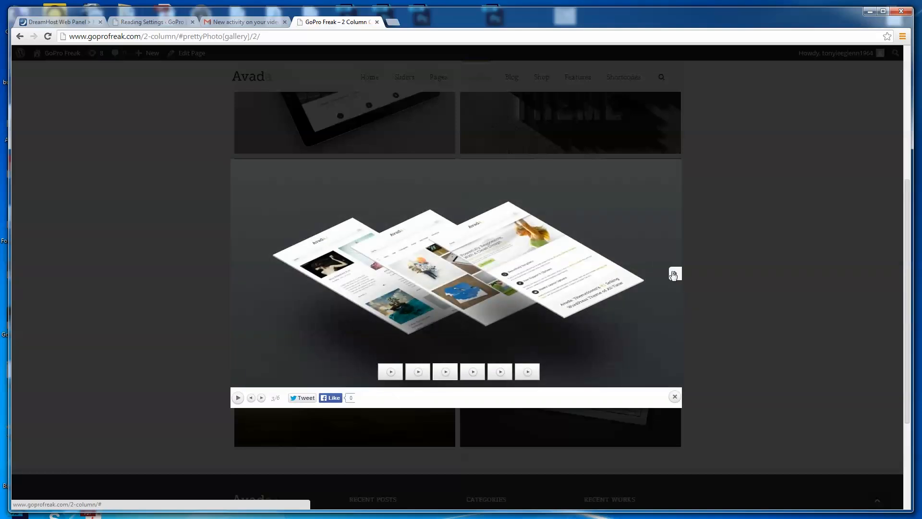